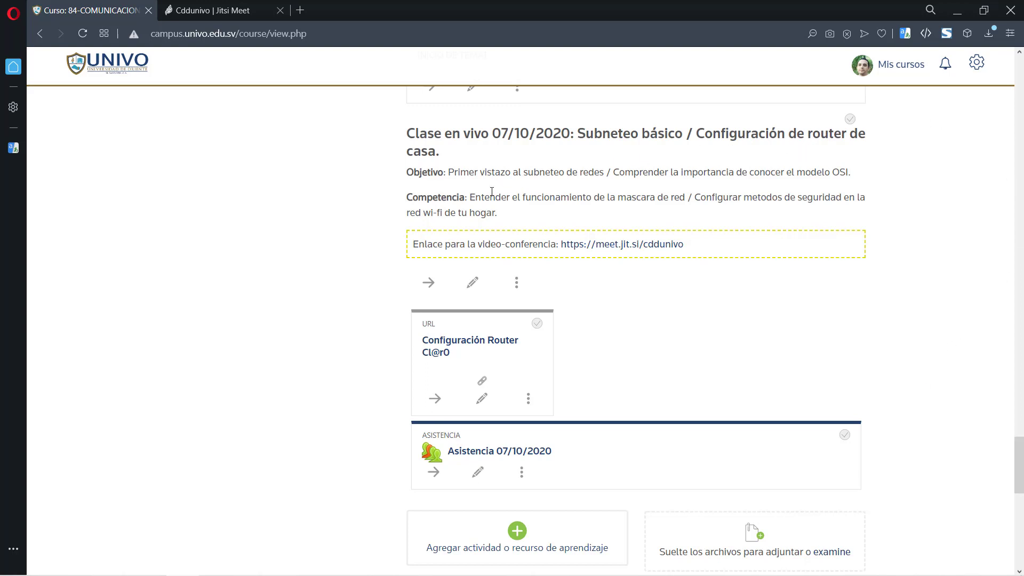
- Highlight the subnetting objective and the 'Configuración de router de casa' topic in the 07/10/2020 heading
drag(448, 172, 606, 176)
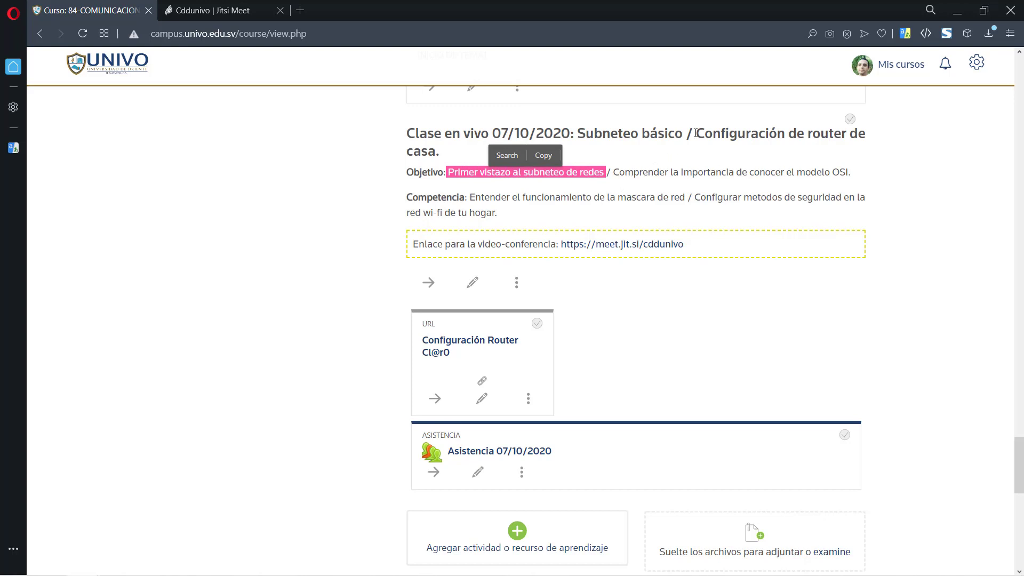
drag(695, 133, 435, 154)
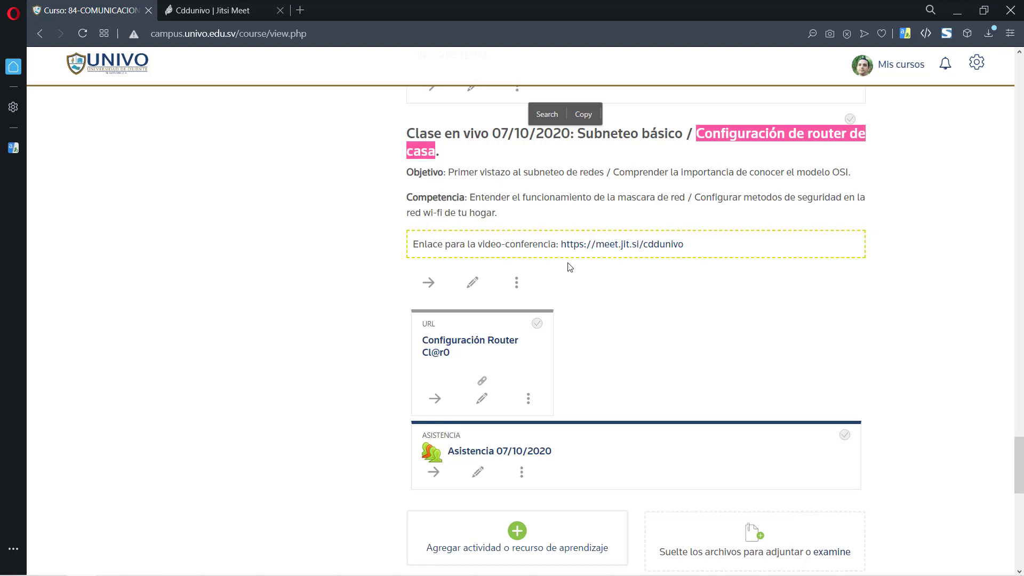
- Switch to the Cddunivo Jitsi meeting and mute one participant's microphone
click(218, 11)
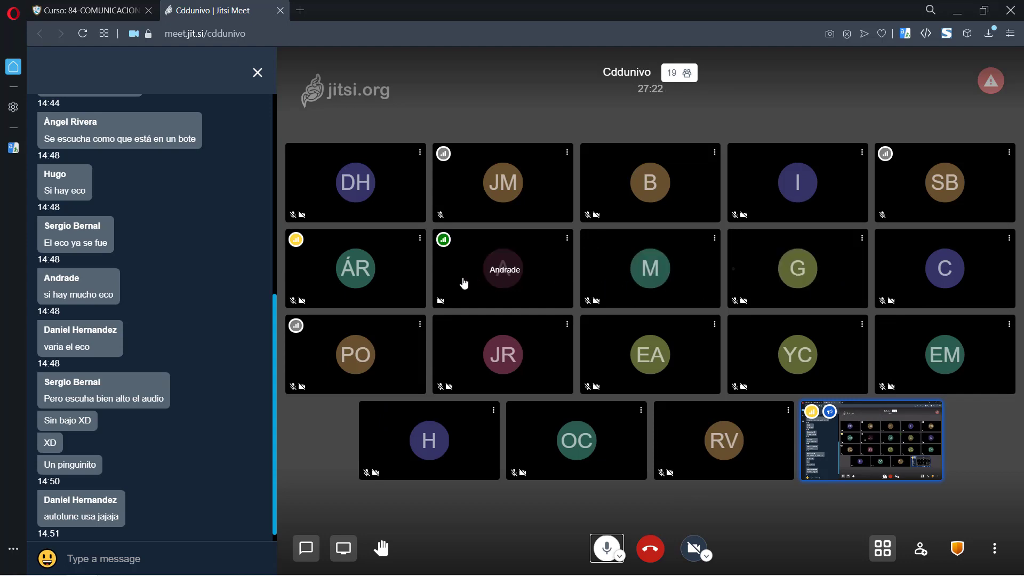
mouse_move(565, 239)
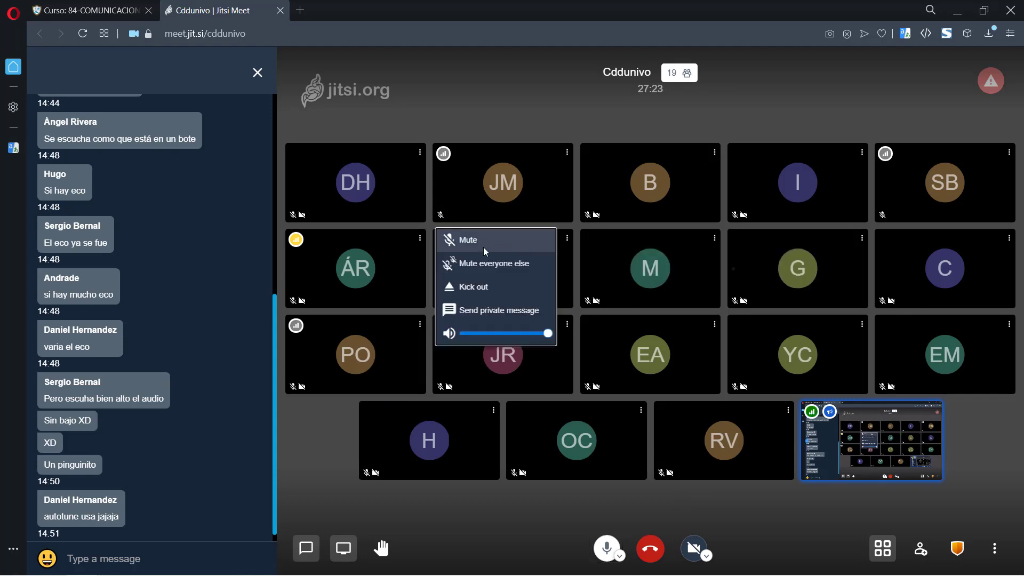
click(485, 239)
click(709, 169)
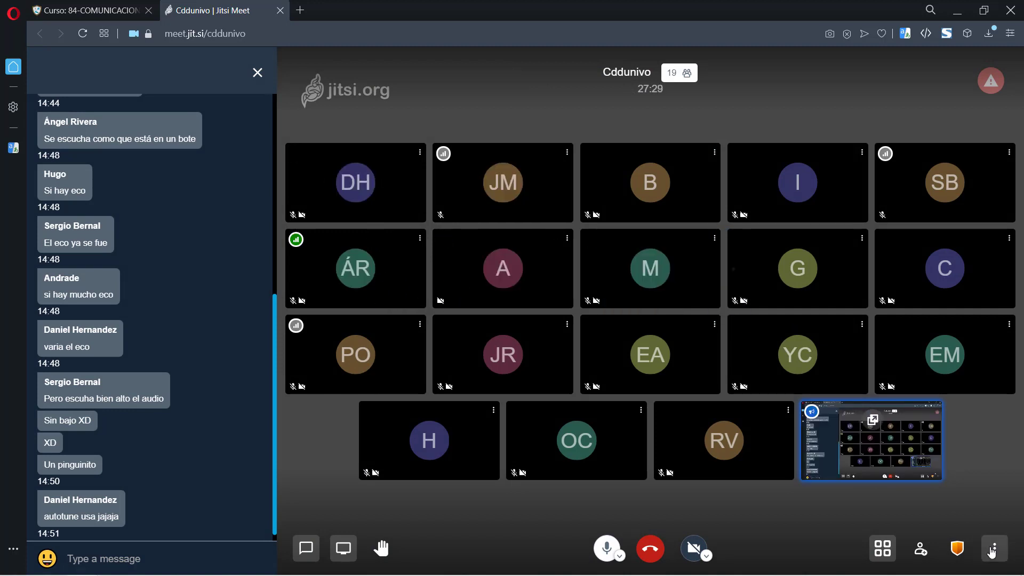
- Mute every participant in the meeting except yourself
click(991, 549)
click(928, 429)
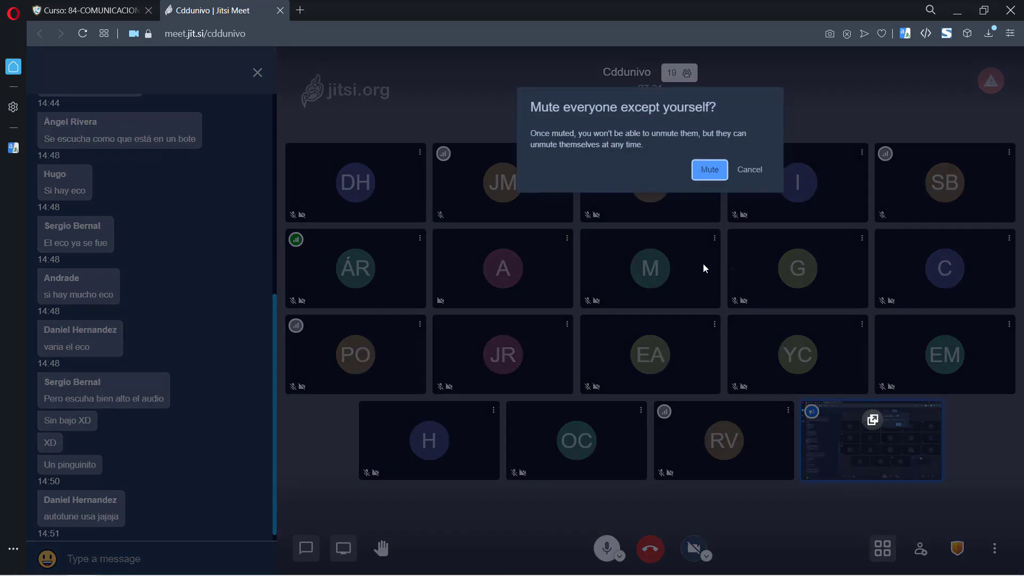
click(705, 169)
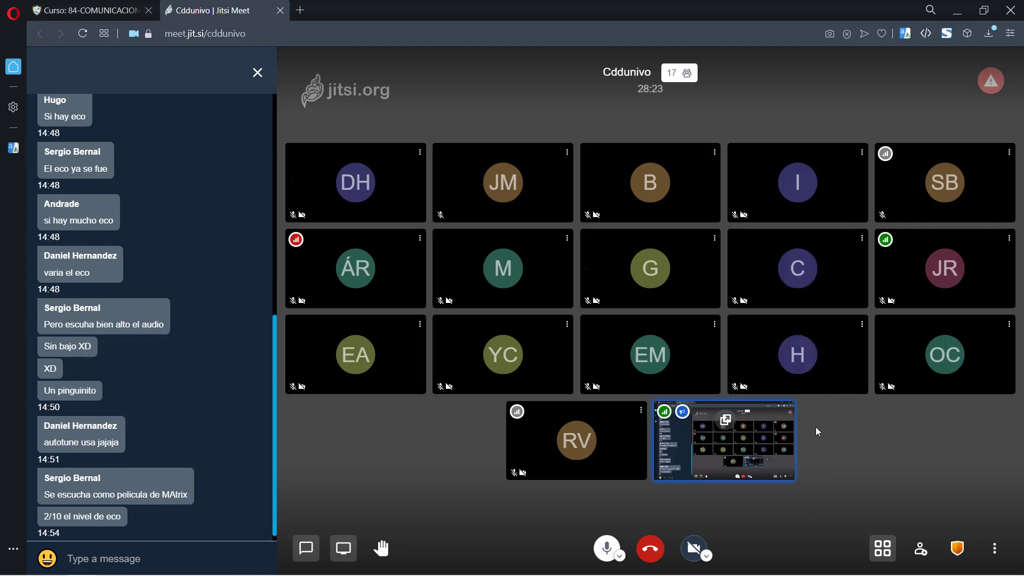
key(alt+Tab)
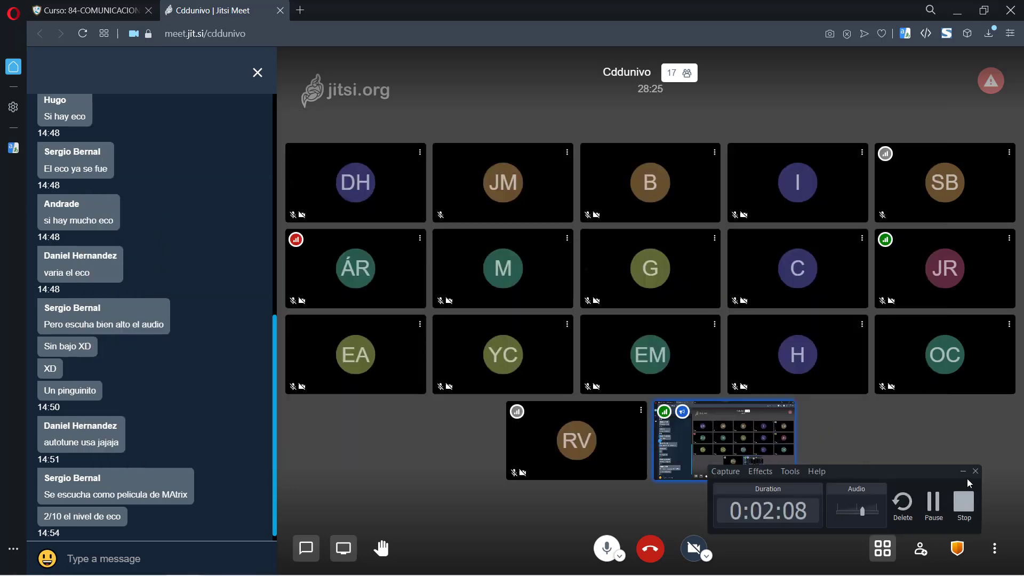
click(963, 472)
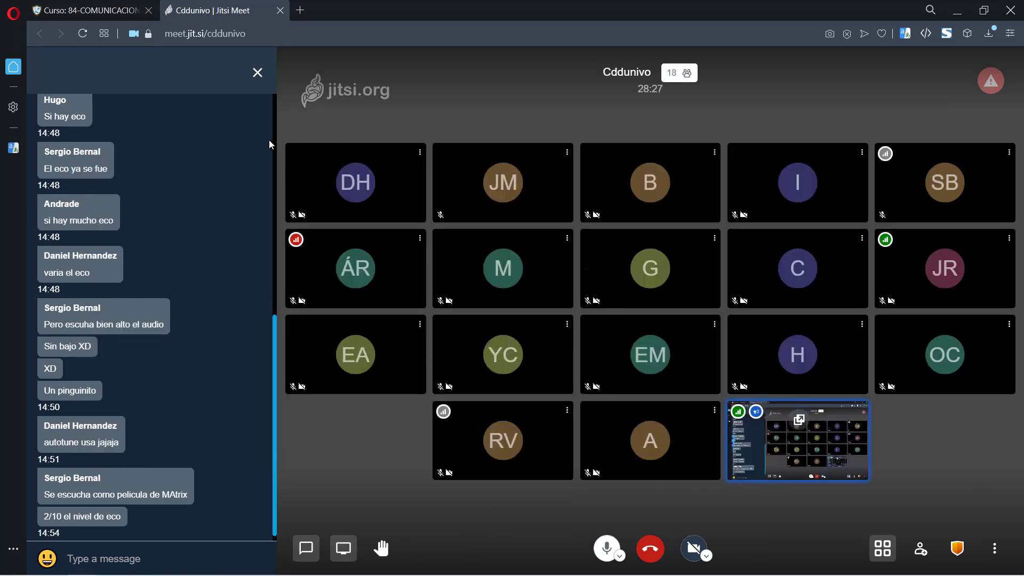
- Return to the Moodle course page and re-highlight 'Configuración de router de casa' in the heading
click(104, 8)
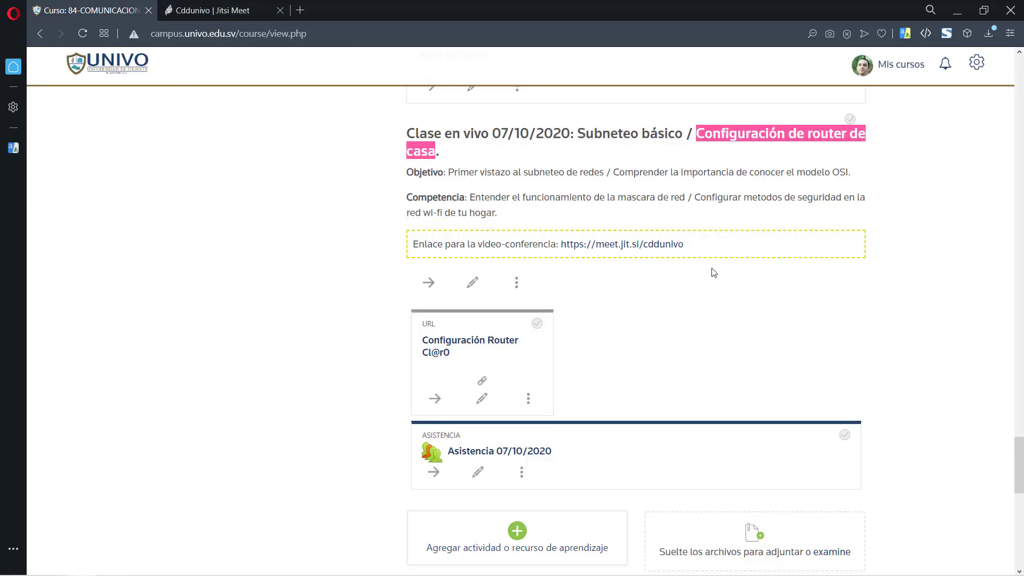
click(700, 132)
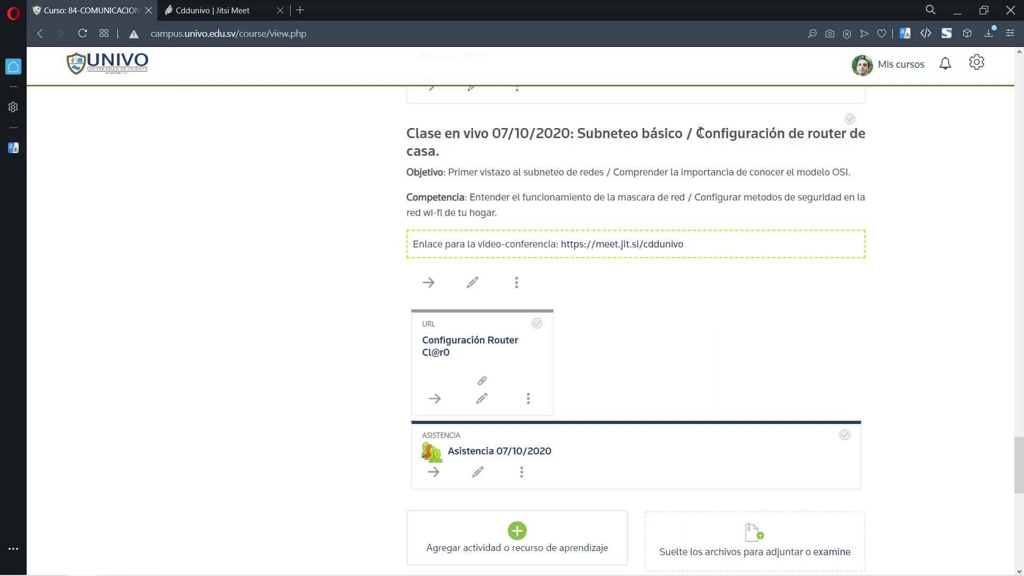
drag(700, 132, 434, 151)
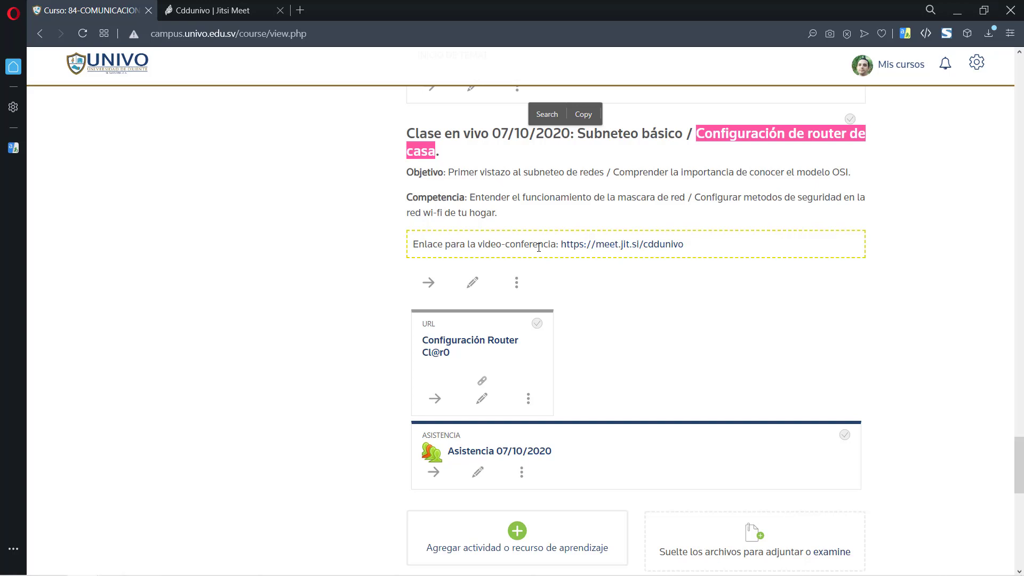
- Highlight 'Subneteo básico' in the 07/10/2020 heading, then scroll through the section
double_click(597, 133)
click(688, 133)
drag(688, 132, 579, 136)
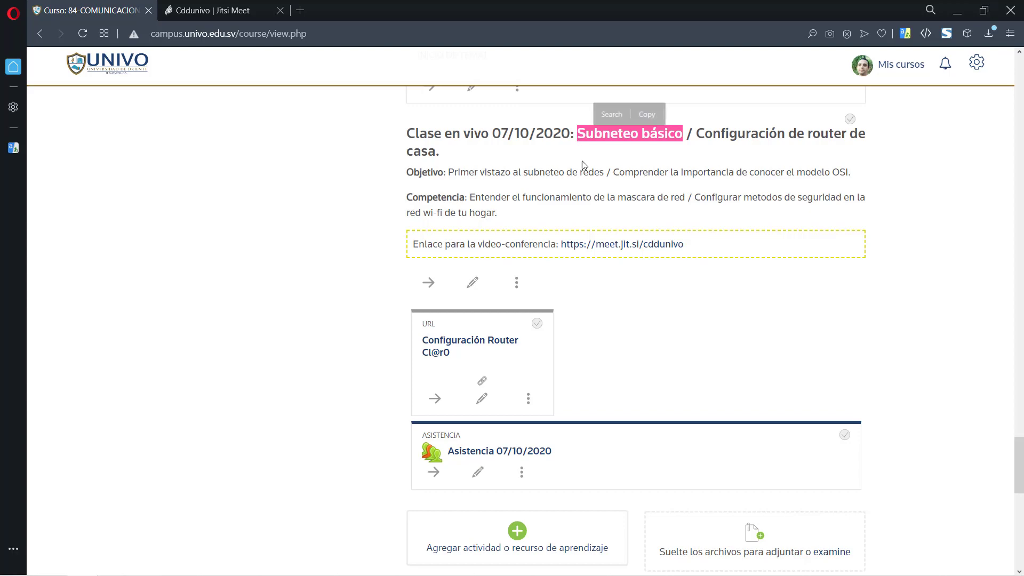
click(617, 219)
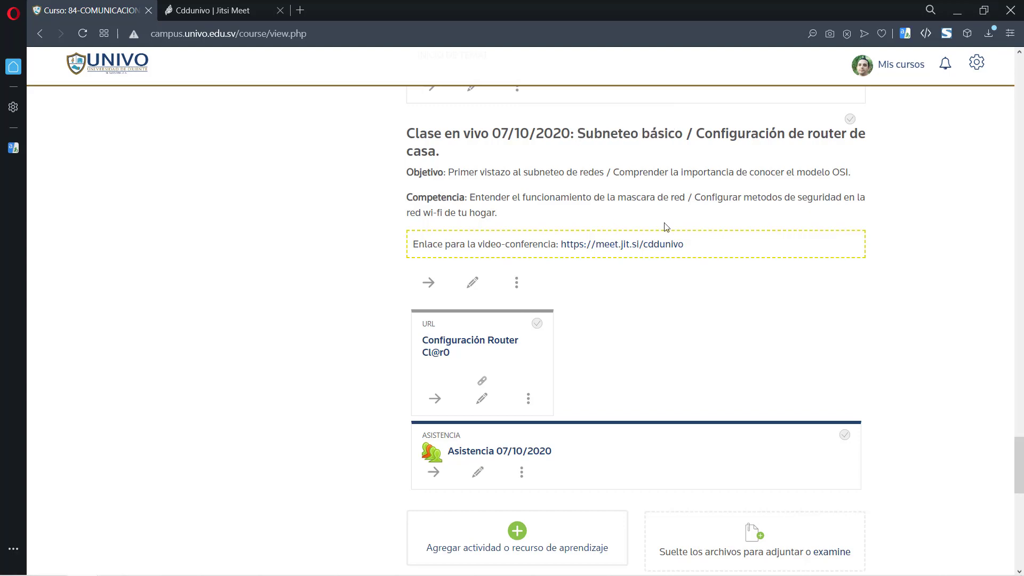
scroll(741, 303, down, 1)
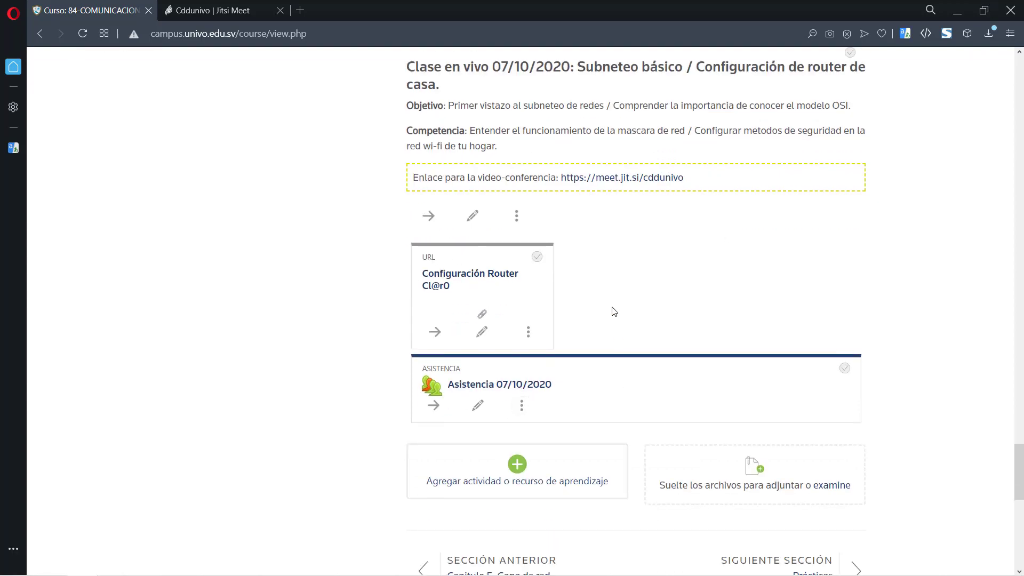
scroll(612, 311, up, 2)
scroll(601, 318, down, 2)
- Switch to PowerPoint showing slide 17, 'Principios de división de subredes', with its /25 example
key(alt+Tab)
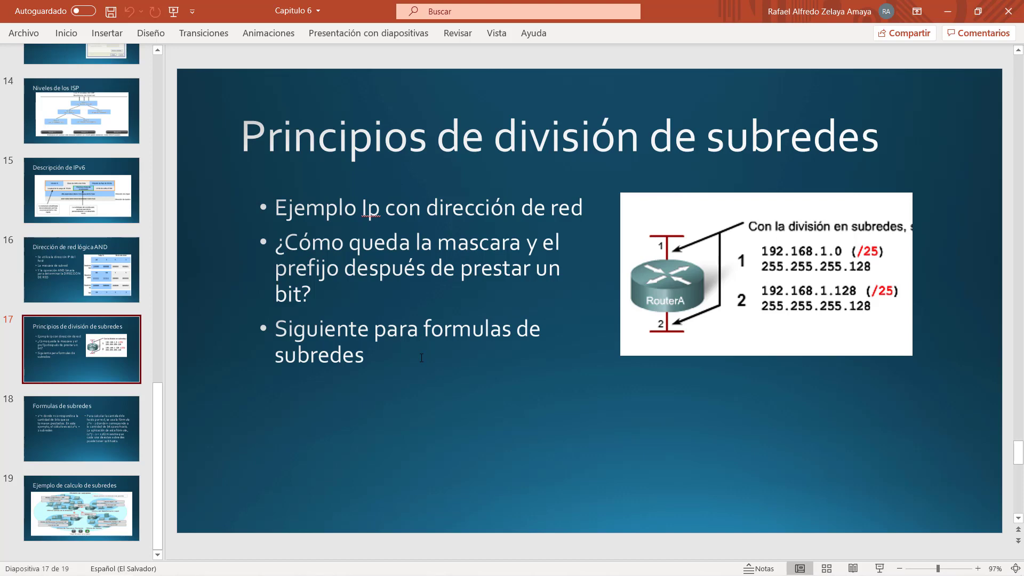
- Launch Word from the Start search and create a blank document
text(word)
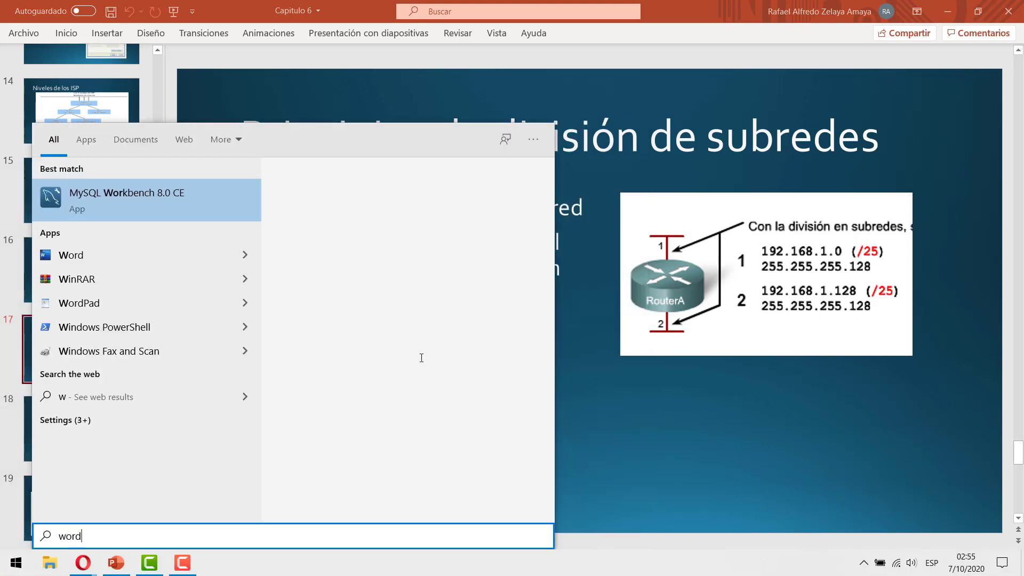
key(Return)
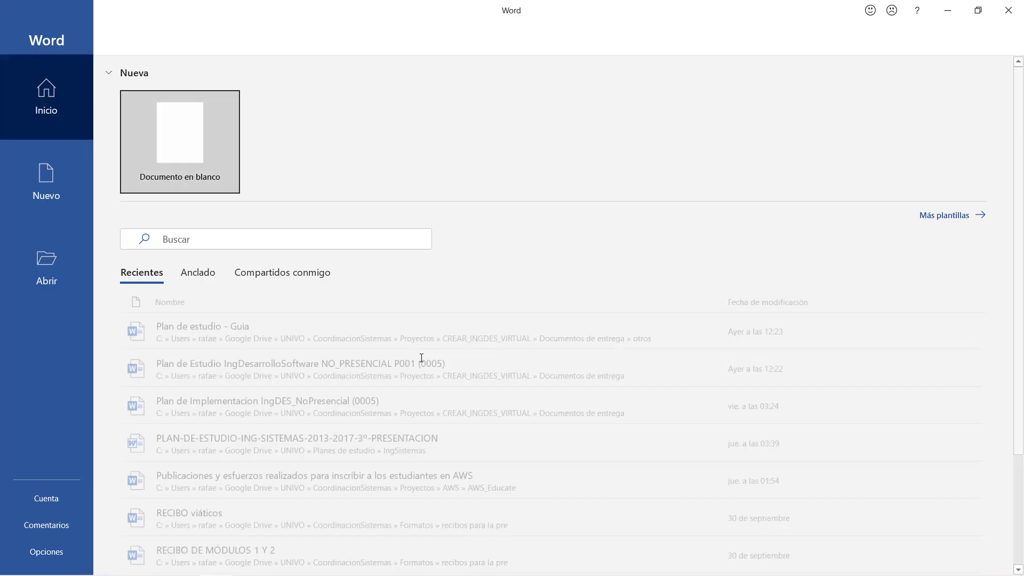
key(Escape)
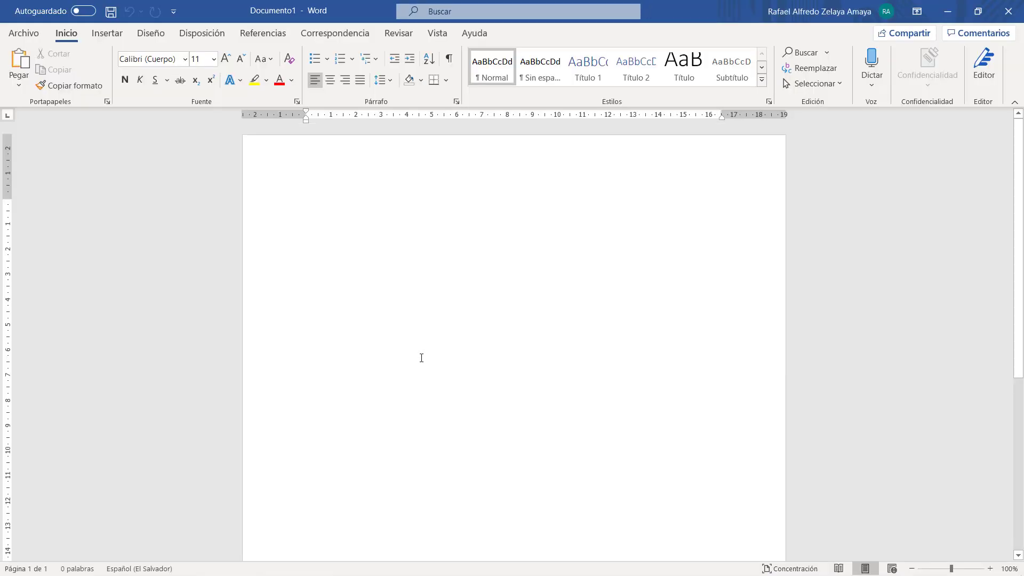
- Type 'RED: 192.168', zoom the page to 140% and collapse the ribbon
text(RED:)
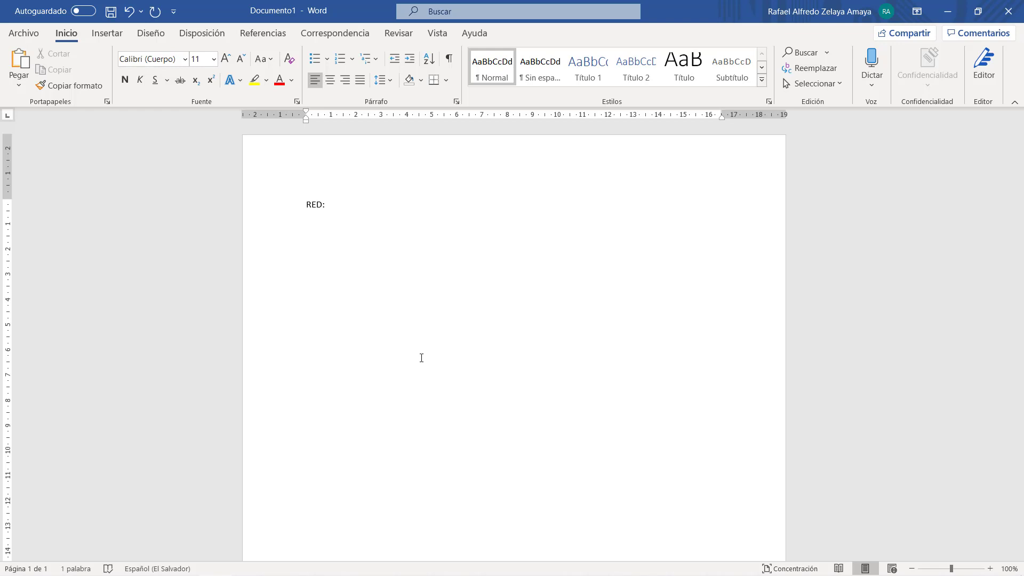
key(alt+Tab)
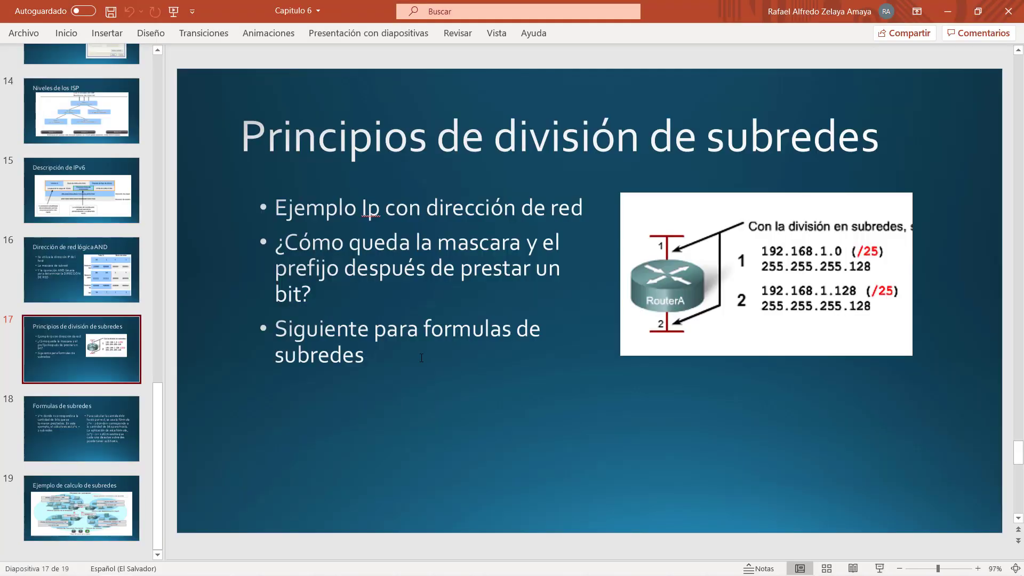
key(alt+Tab)
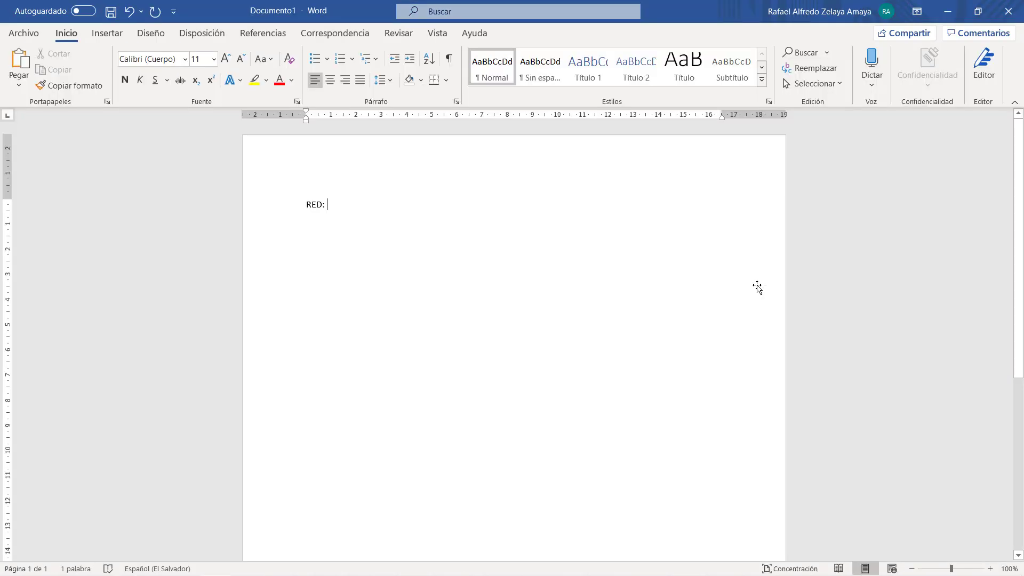
text(192.168)
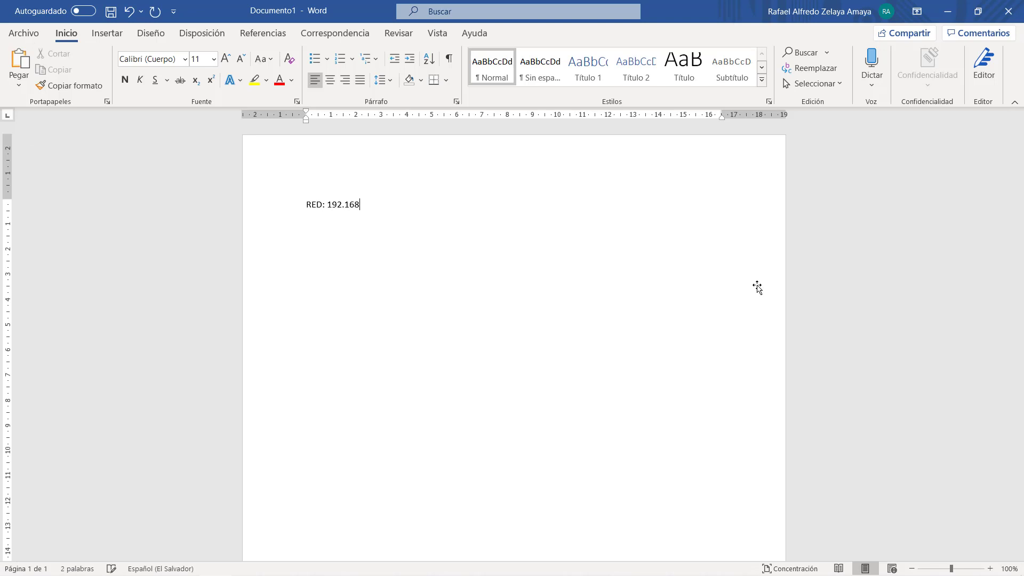
click(989, 568)
click(989, 568)
click(989, 568)
click(989, 568)
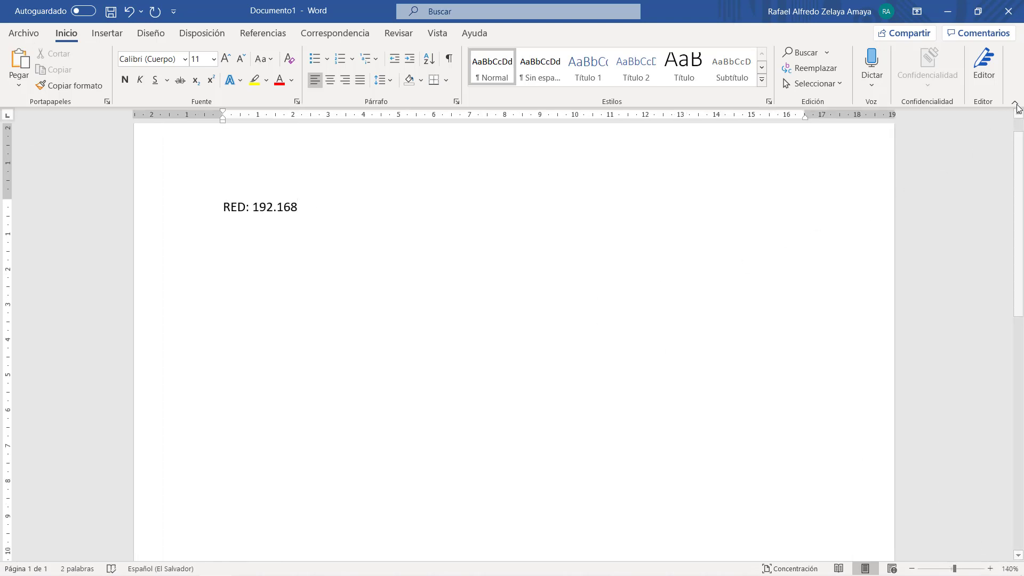
click(1014, 102)
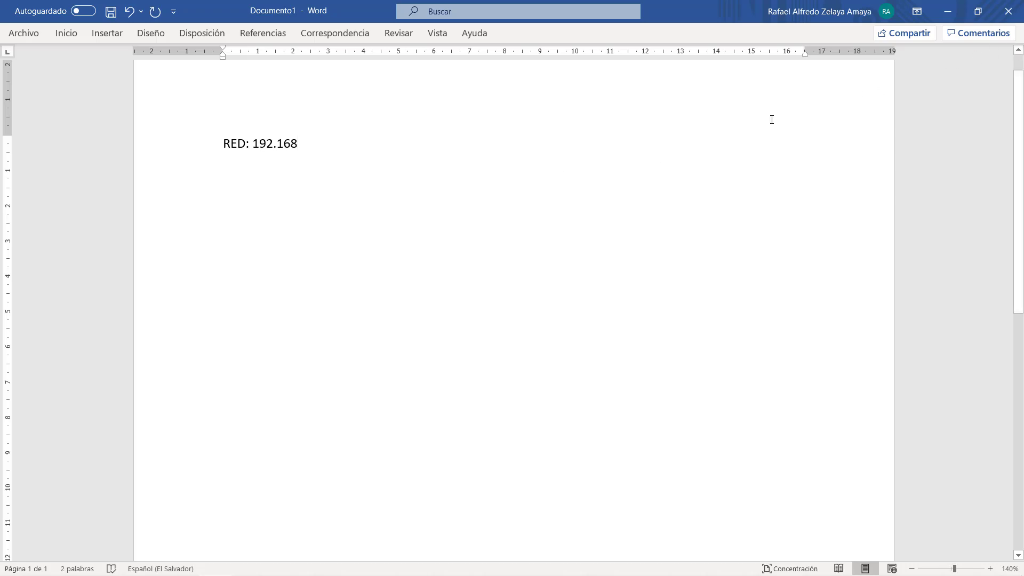
key(alt+Tab)
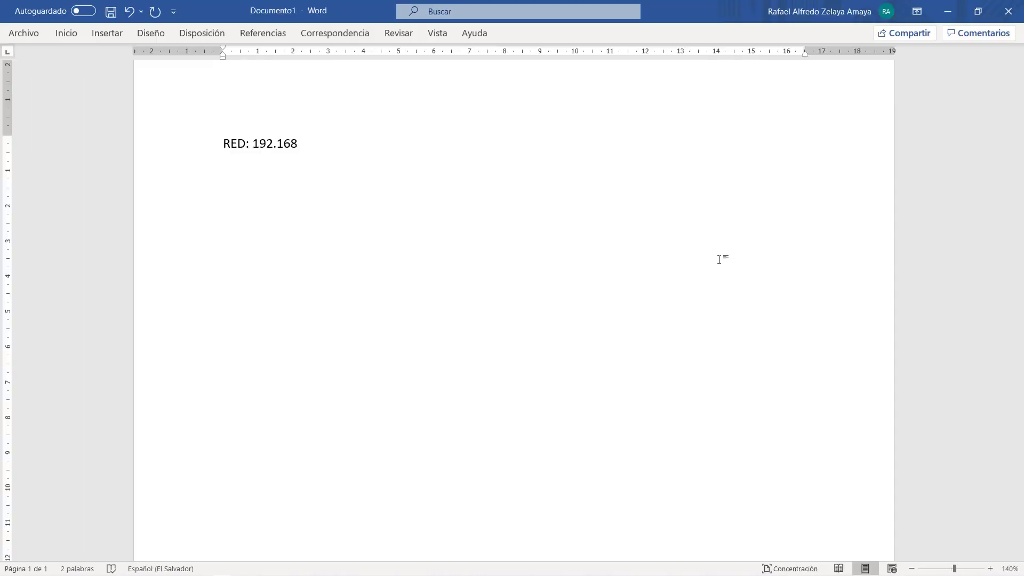
- Complete the RED line as 192.168.1.0 /24 and add a Mask line reading 255.255.255.0
key(alt+Tab)
text(.1.0 /24)
key(Return)
text(Mask)
key(BackSpace)
text(kk:)
key(BackSpace)
key(BackSpace)
text(: j)
key(BackSpace)
text(255)
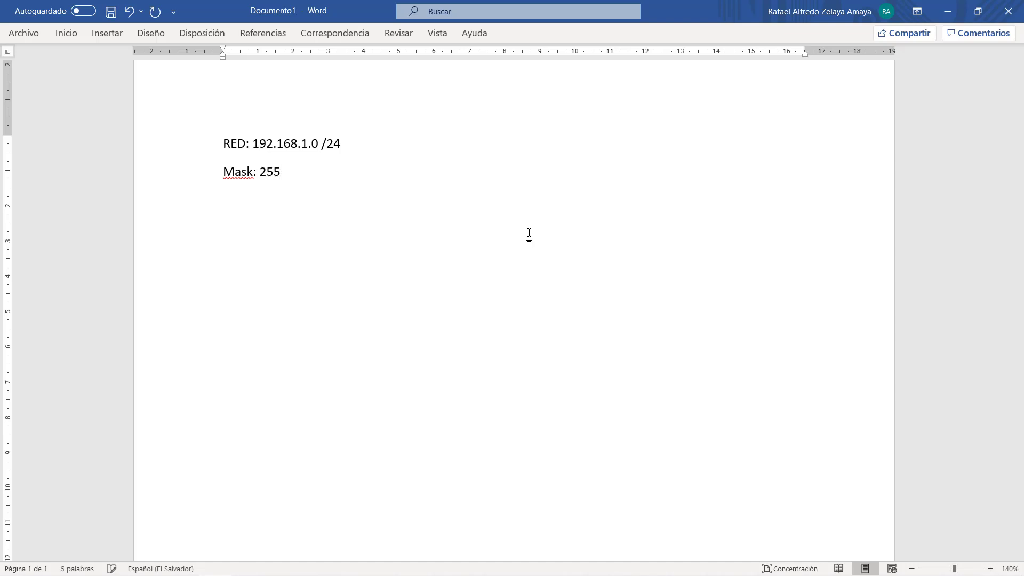
text(.255.255.0)
- Add host lines PriH 192.168.1.1 /24 and UllH 192.168.1.254 /24 below RED
key(Return)
text(Primer)
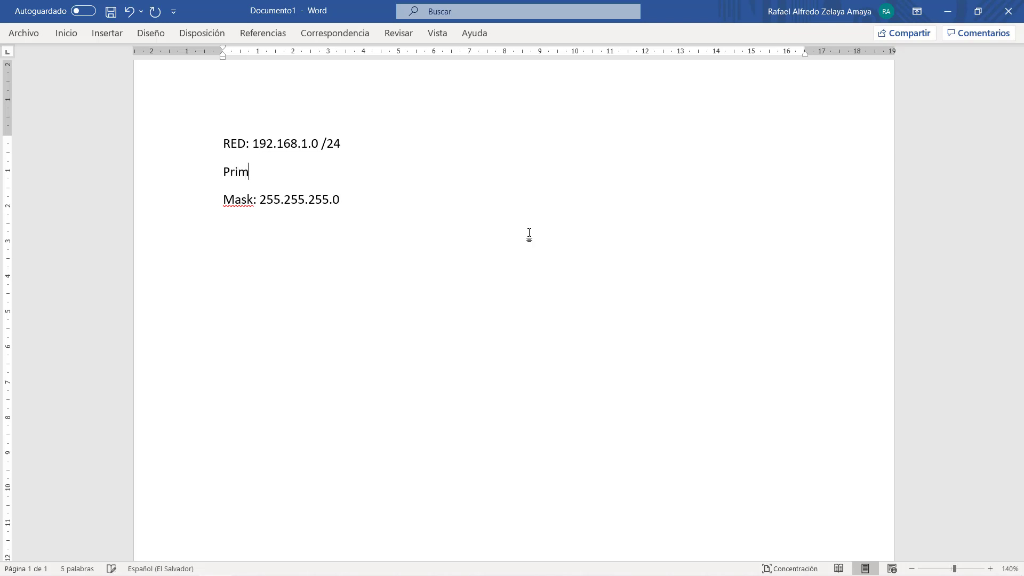
key(BackSpace)
key(BackSpace)
key(BackSpace)
key(BackSpace)
text(iH: 192.168.1.1 /)
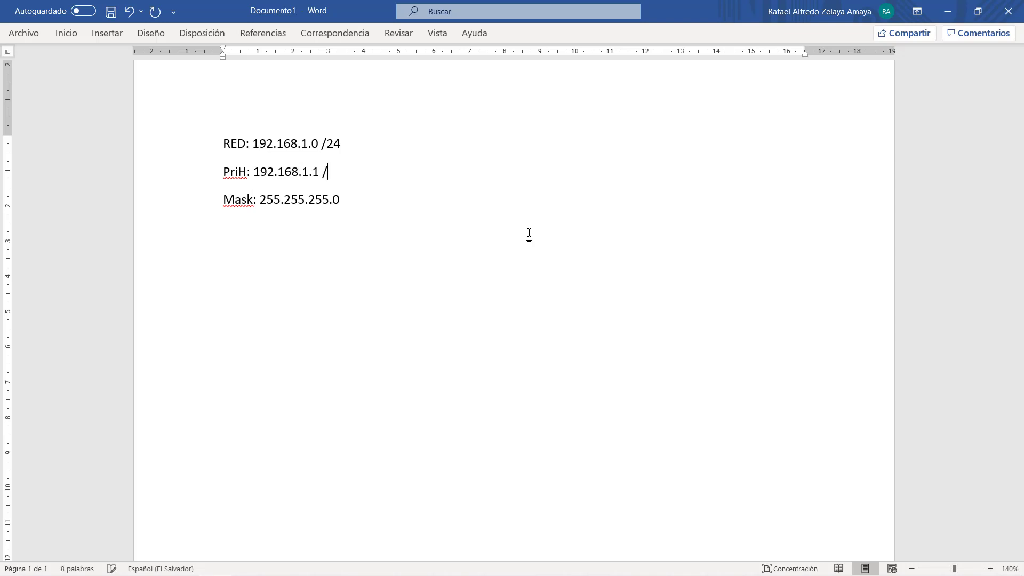
text(24)
key(Return)
text(Ultimo)
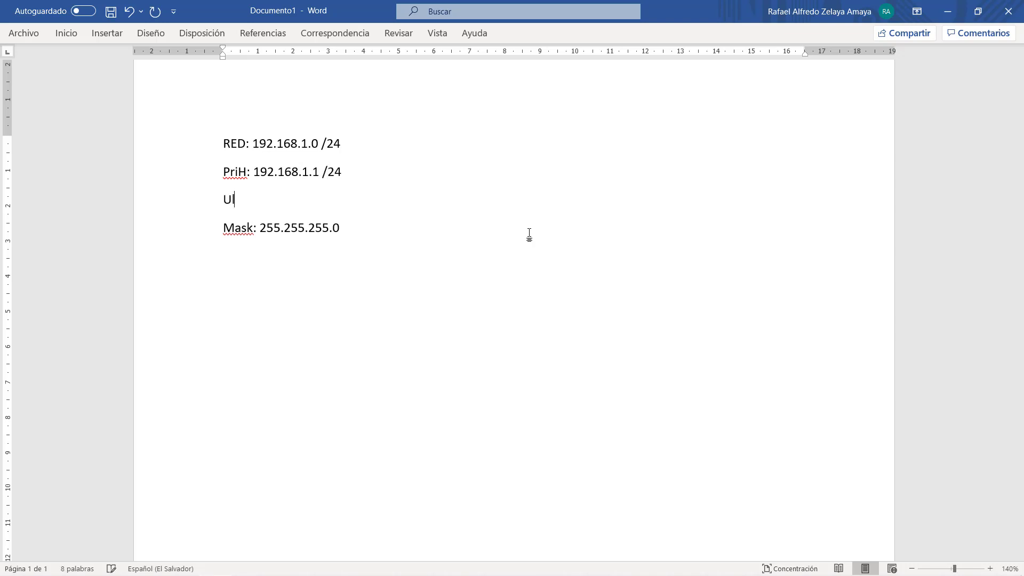
key(BackSpace)
key(BackSpace)
key(BackSpace)
key(BackSpace)
text(lH: 192)
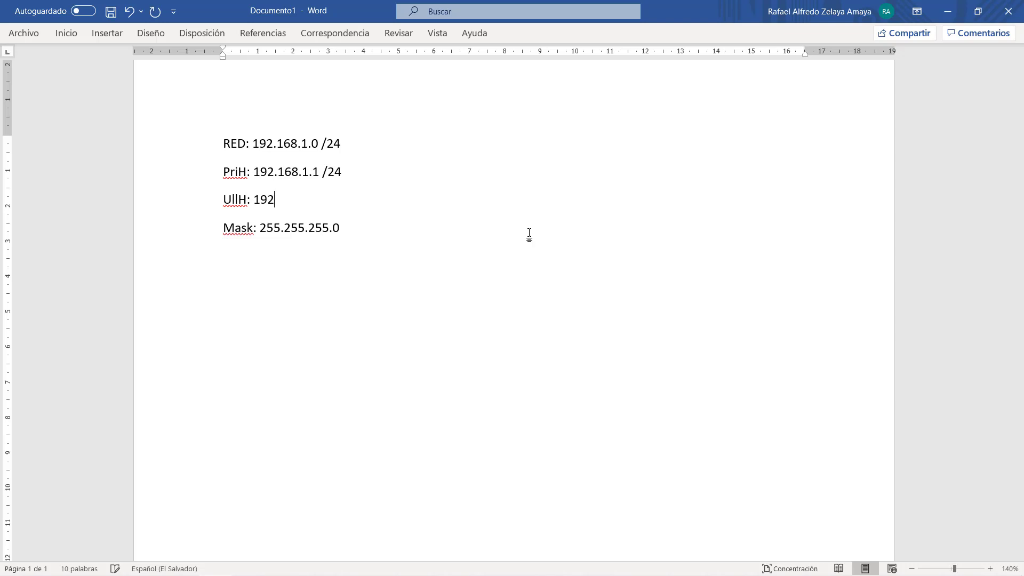
text(.168.1.254 /24)
- Add a Bro broadcast line reading 192.168.1.255 /24
key(Return)
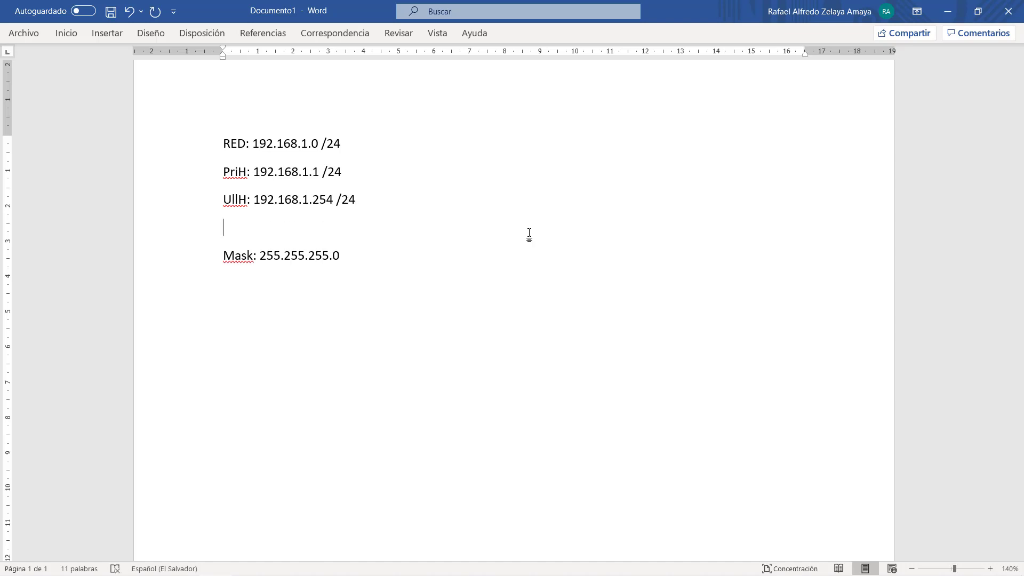
text(Bro: 195)
key(BackSpace)
text(2.168.1.255)
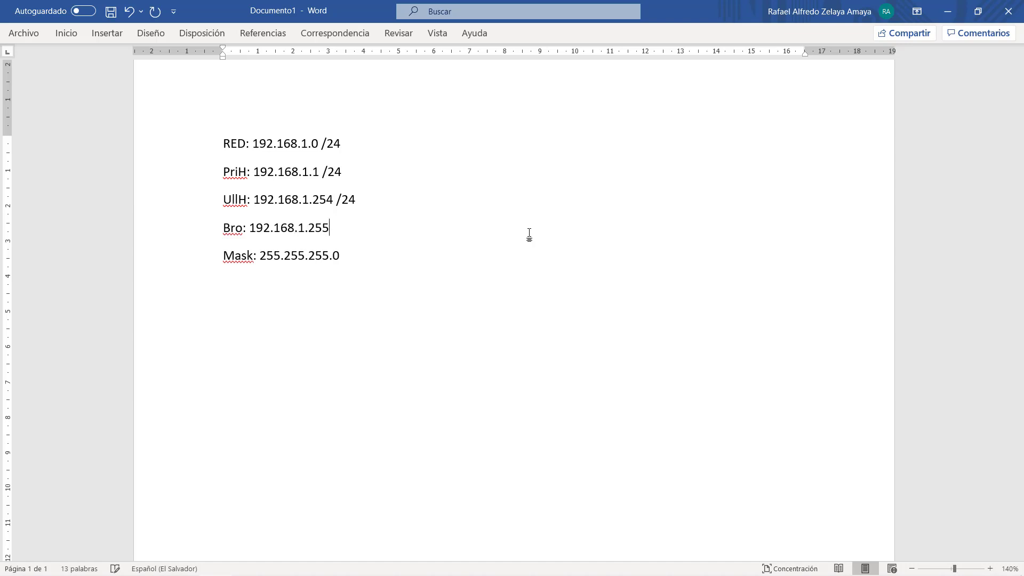
text( /24)
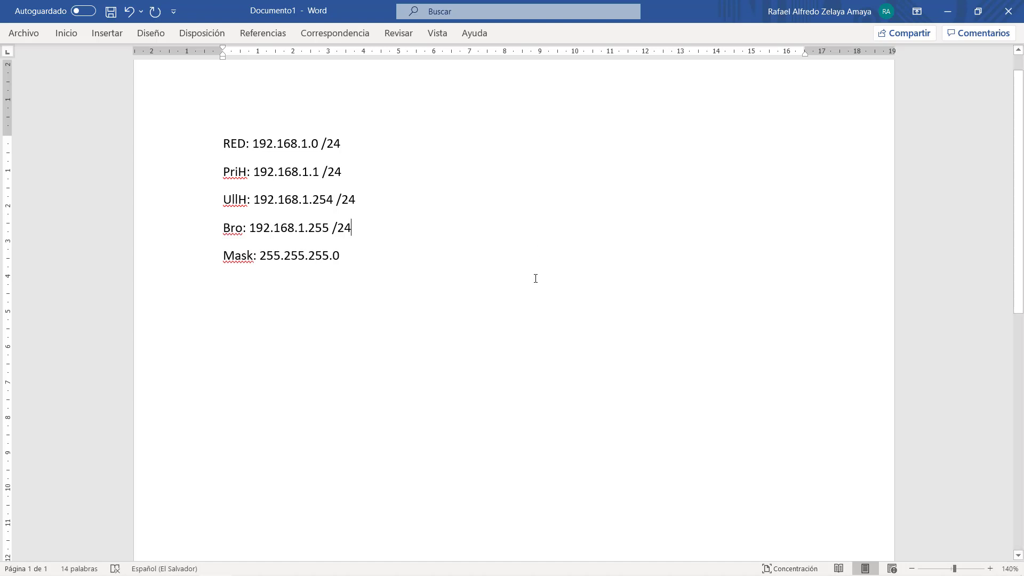
key(super)
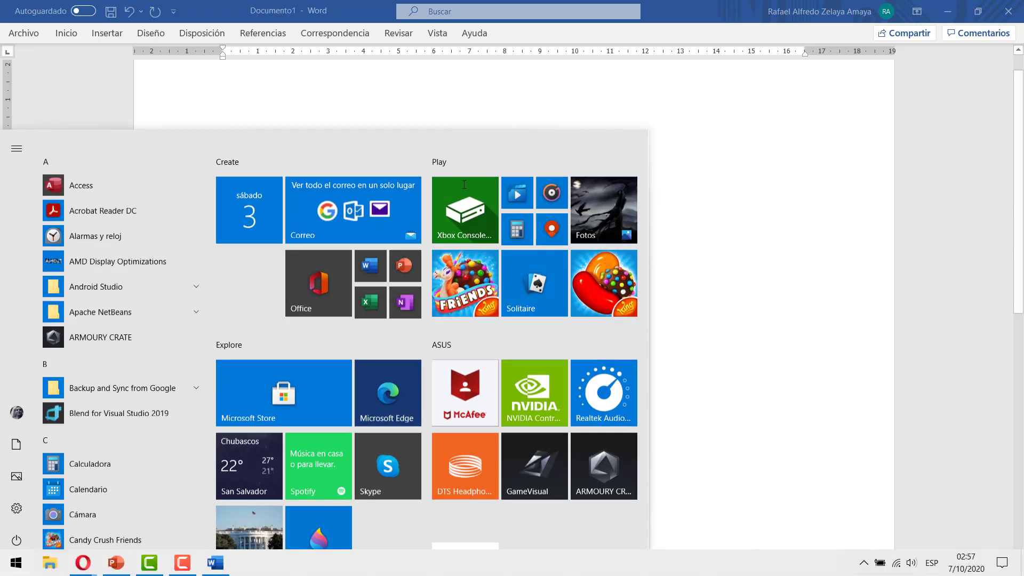
- Launch Calculator, then go back to the Word notes
text(calc)
key(Return)
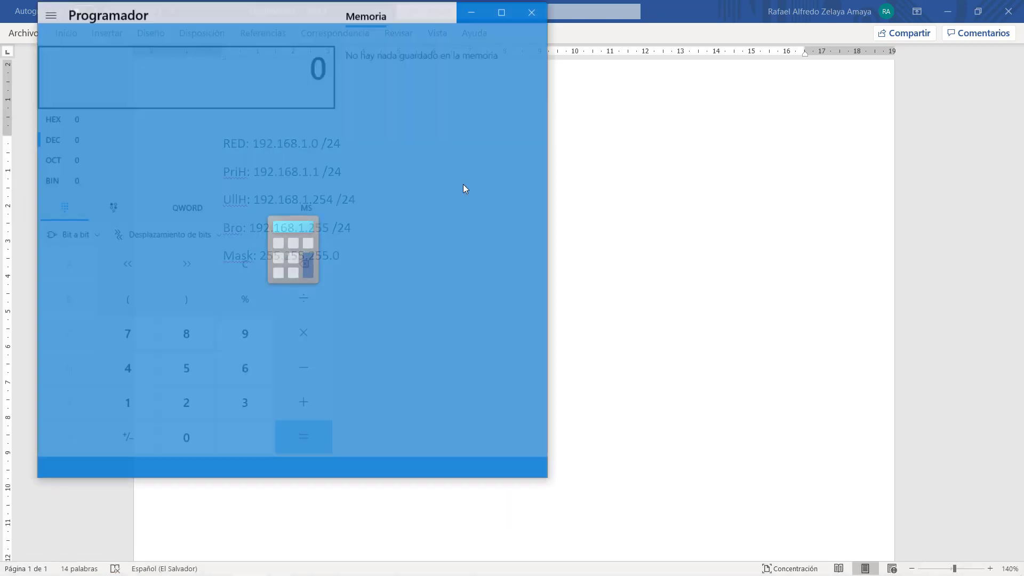
key(alt+Tab)
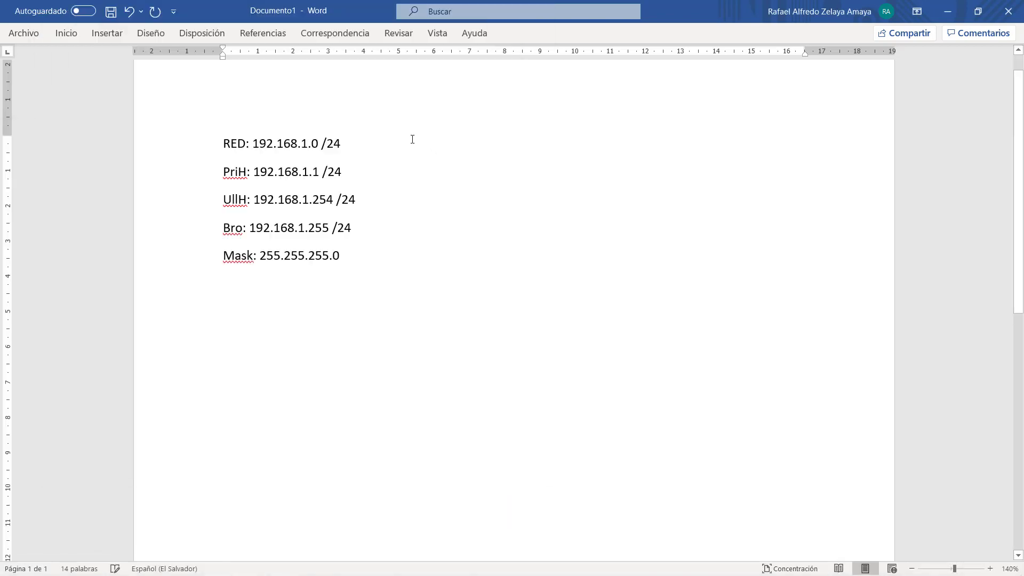
- Add an empty line below the Mask line and open the Insertar > Tabla grid
click(419, 148)
click(417, 270)
key(Return)
click(69, 35)
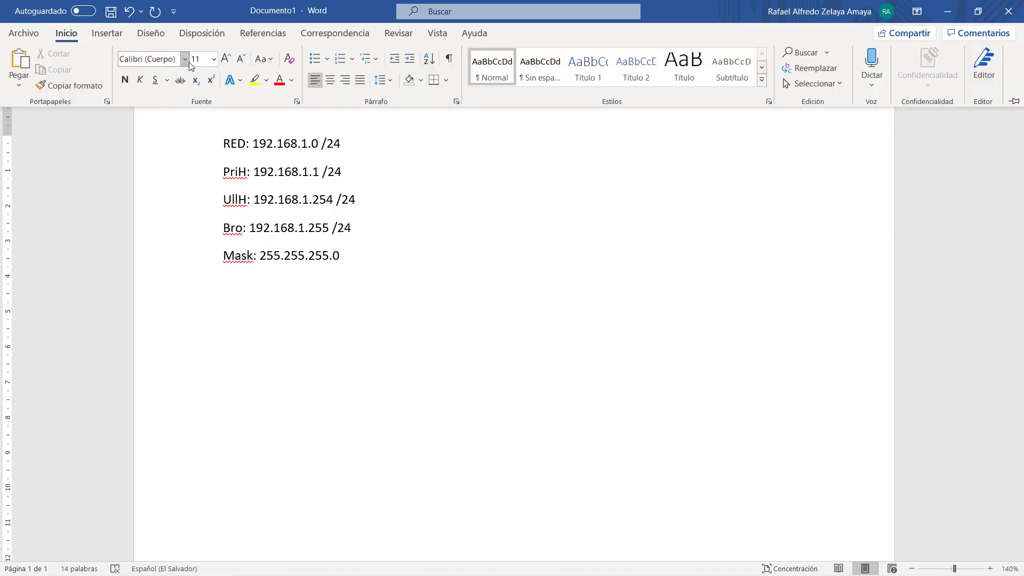
click(107, 33)
click(113, 78)
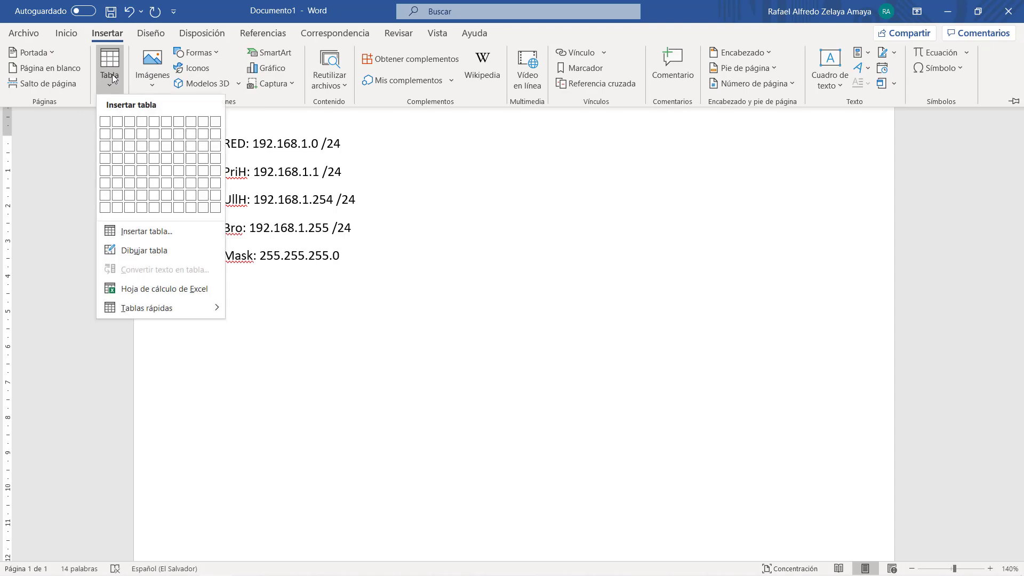
- Insert a 2×5 table, add a third column, and narrow the first column
click(117, 171)
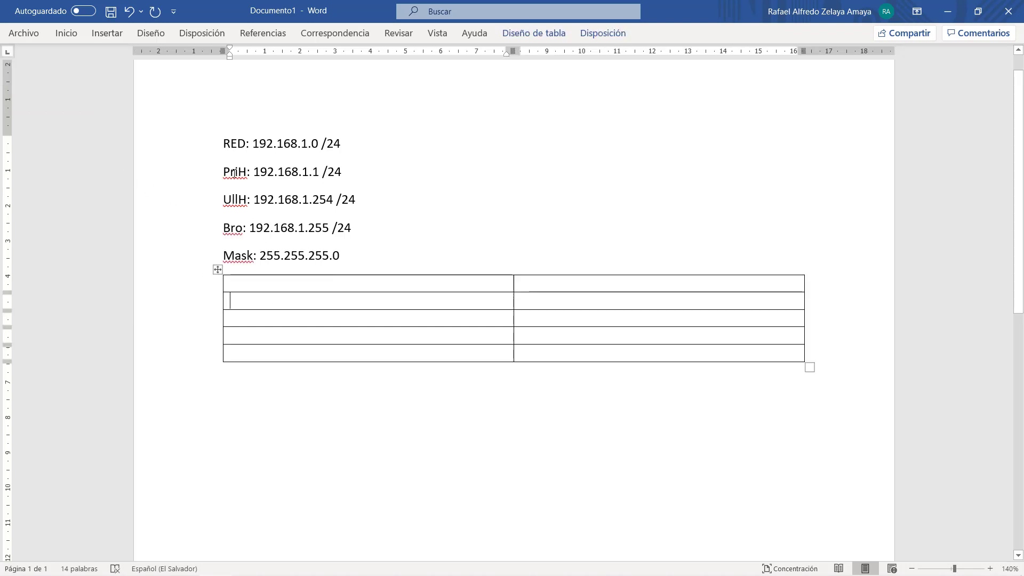
drag(222, 144, 347, 146)
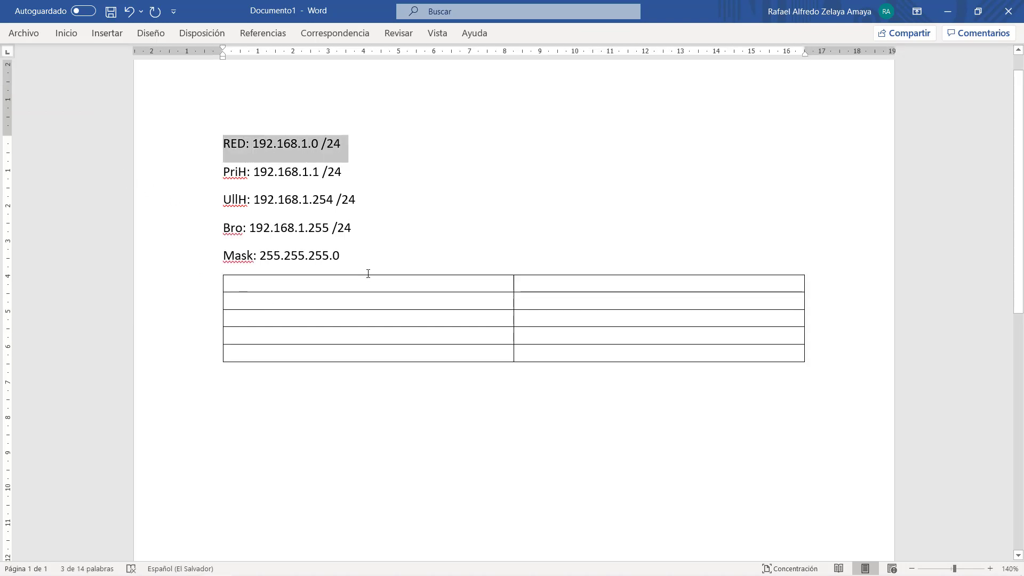
click(359, 288)
click(514, 269)
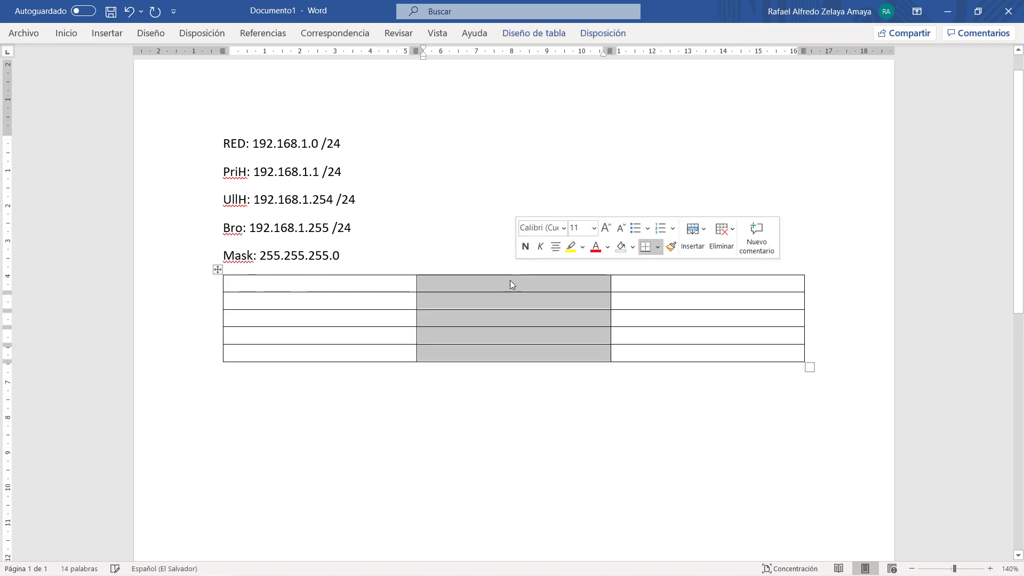
click(347, 294)
drag(416, 287, 266, 287)
- Type the row labels RED, PRIH, ULTH, BRO and MAS down the first column
click(251, 287)
text(R)
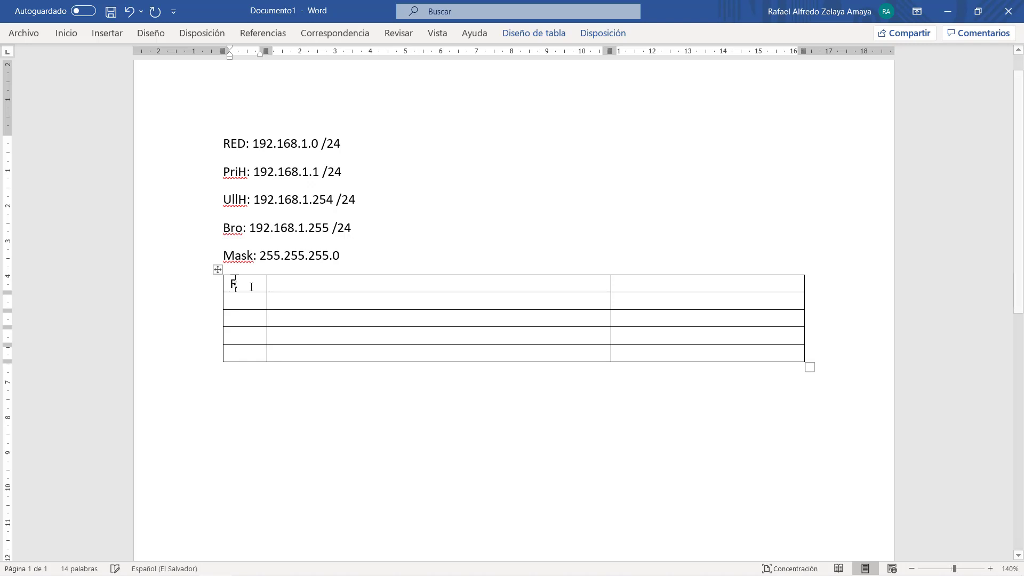
text(EDPRIH)
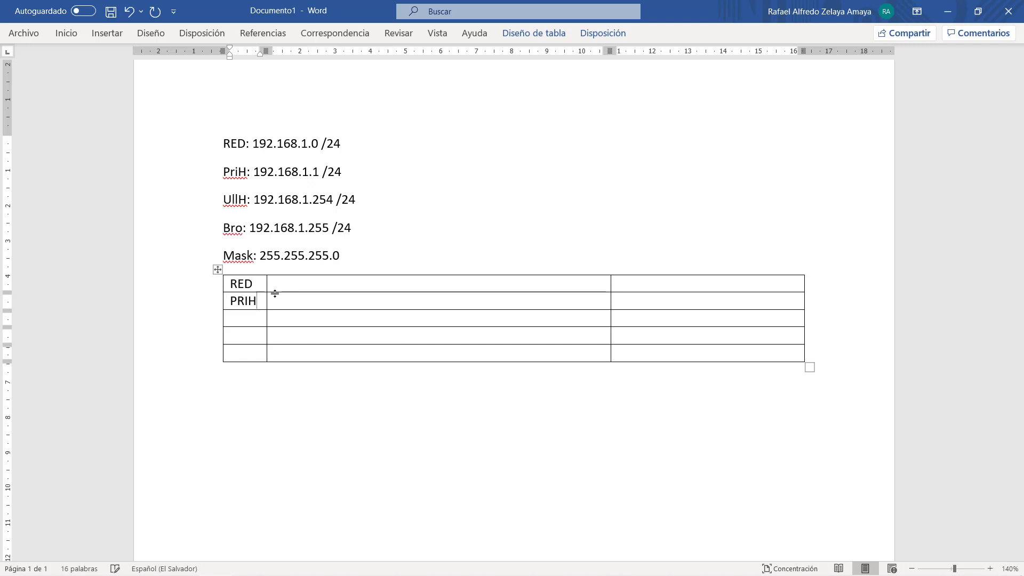
key(Down)
text(ULTH)
key(Down)
text(BRO)
key(Down)
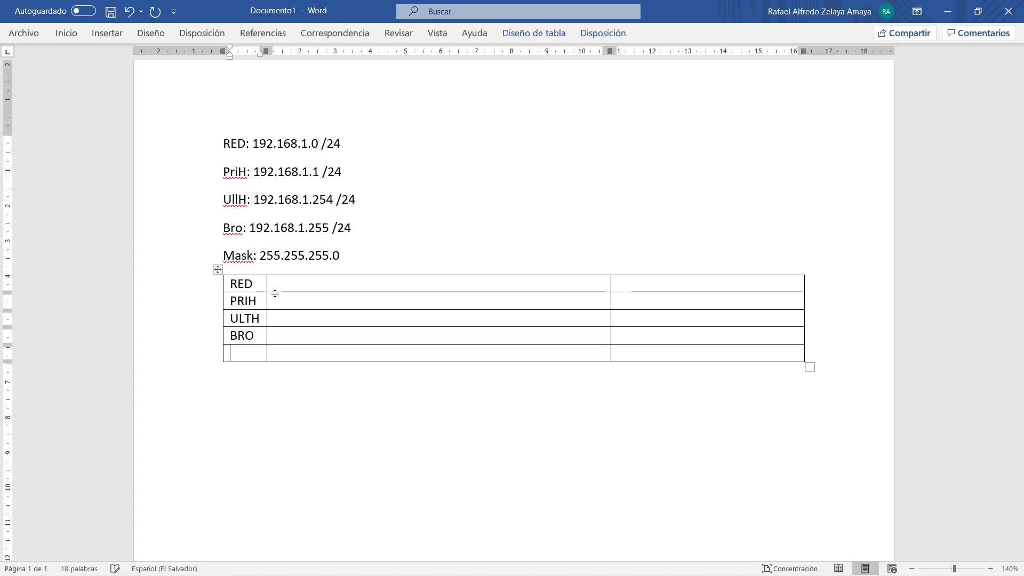
text(MASK)
key(BackSpace)
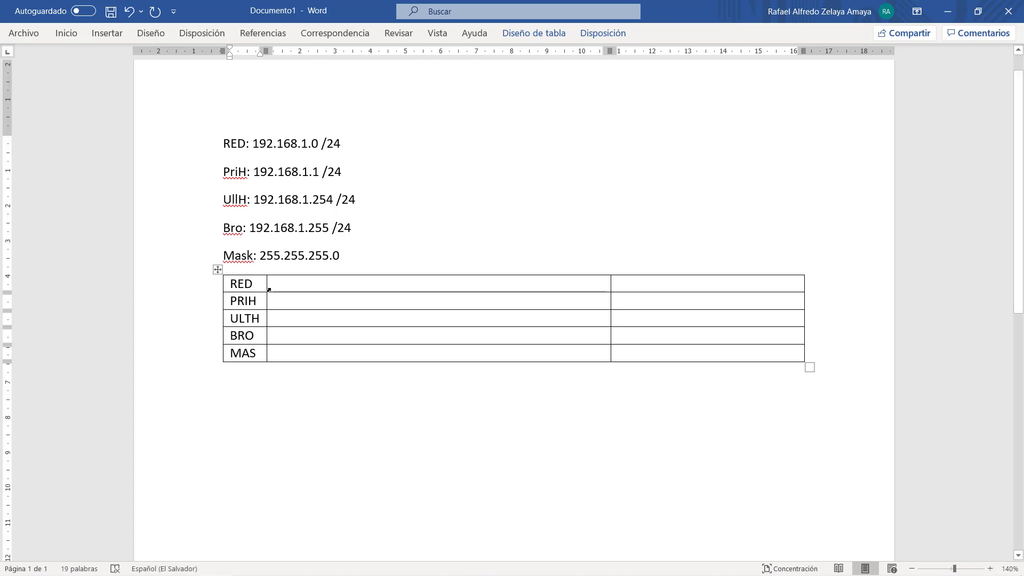
- Paste 192.168.1.0 /24 and 192.168.1.1 /24 into the RED and PRIH value cells
drag(255, 144, 342, 144)
key(ctrl+c)
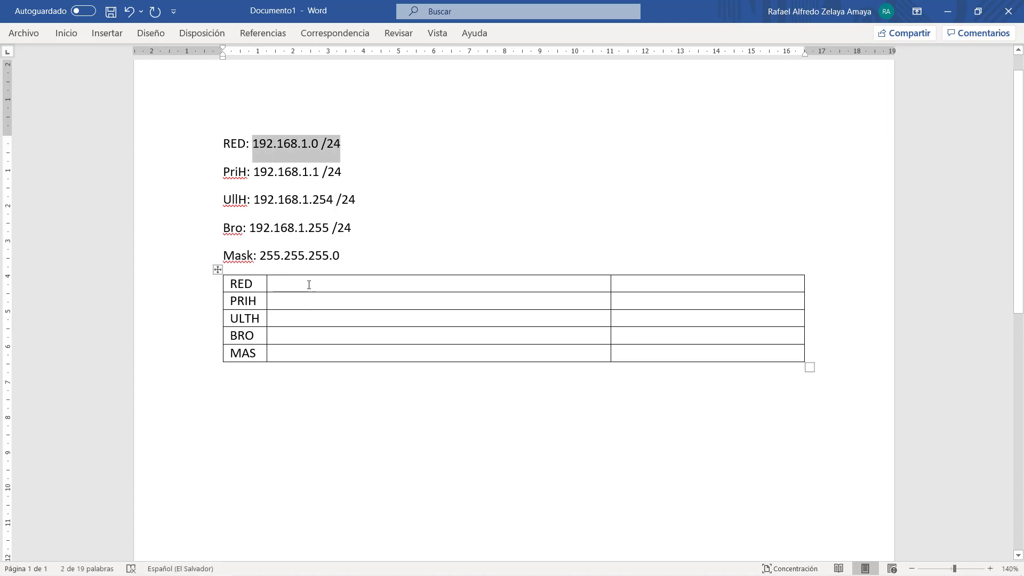
click(283, 284)
key(ctrl+v)
drag(345, 286, 363, 285)
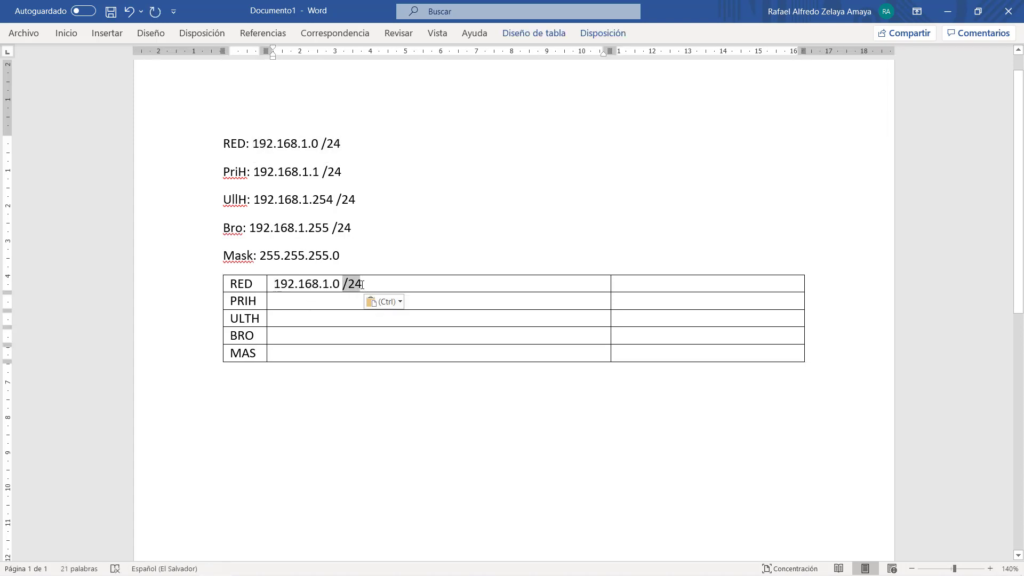
click(286, 355)
drag(254, 171, 341, 173)
key(ctrl+c)
click(301, 295)
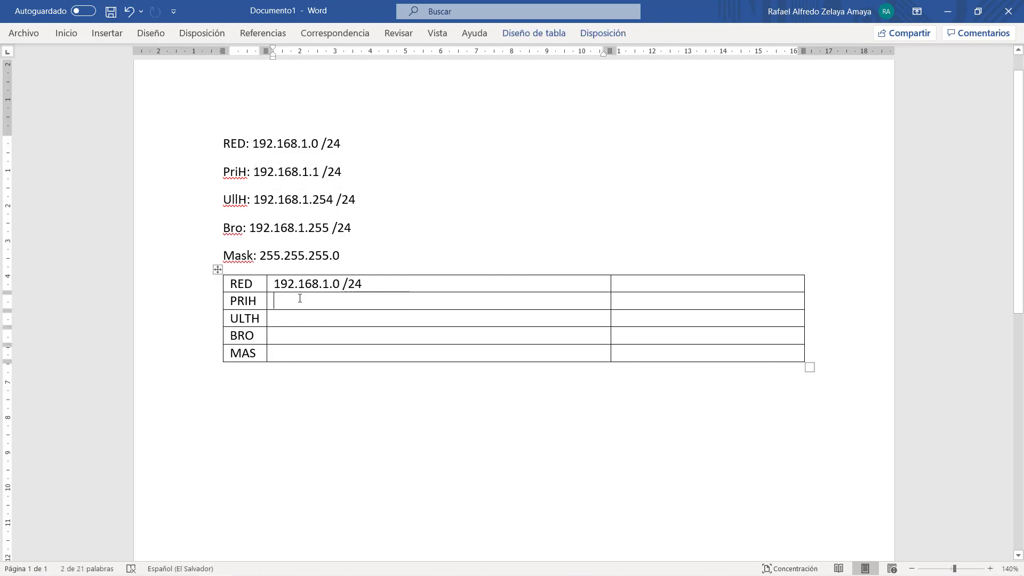
key(ctrl+v)
- Copy 192.168.1.254 /24, 192.168.1.255 /24 and 255.255.255.0 into the ULTH, BRO and MAS rows
drag(255, 199, 355, 200)
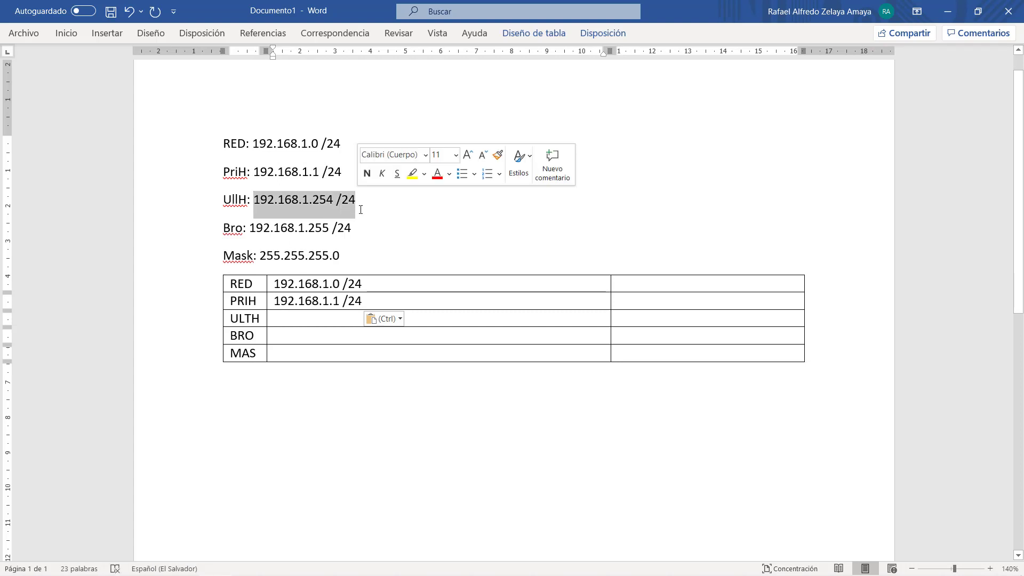
key(ctrl+c)
click(334, 317)
key(ctrl+v)
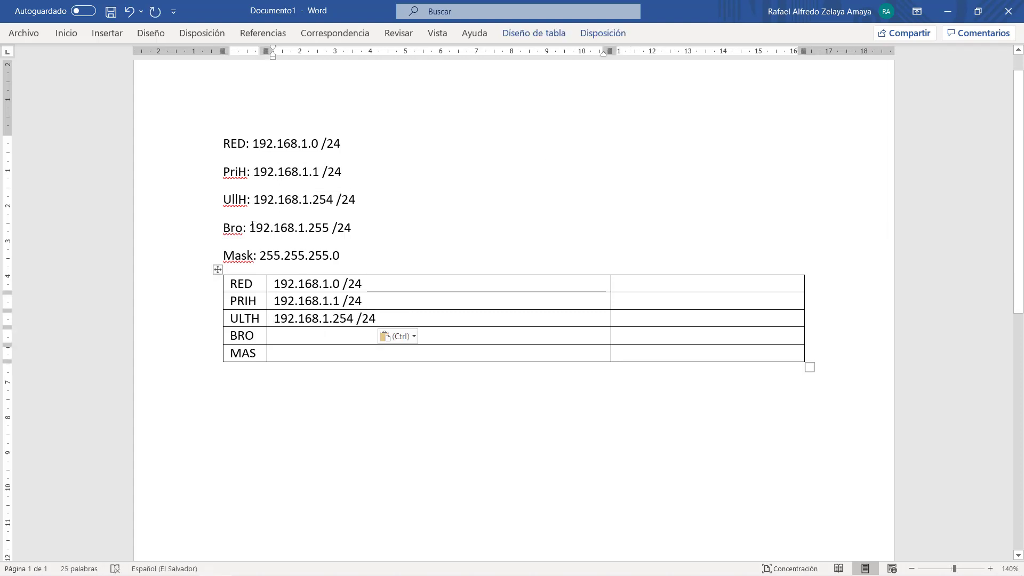
drag(249, 228, 351, 228)
key(ctrl+c)
click(320, 336)
key(ctrl+v)
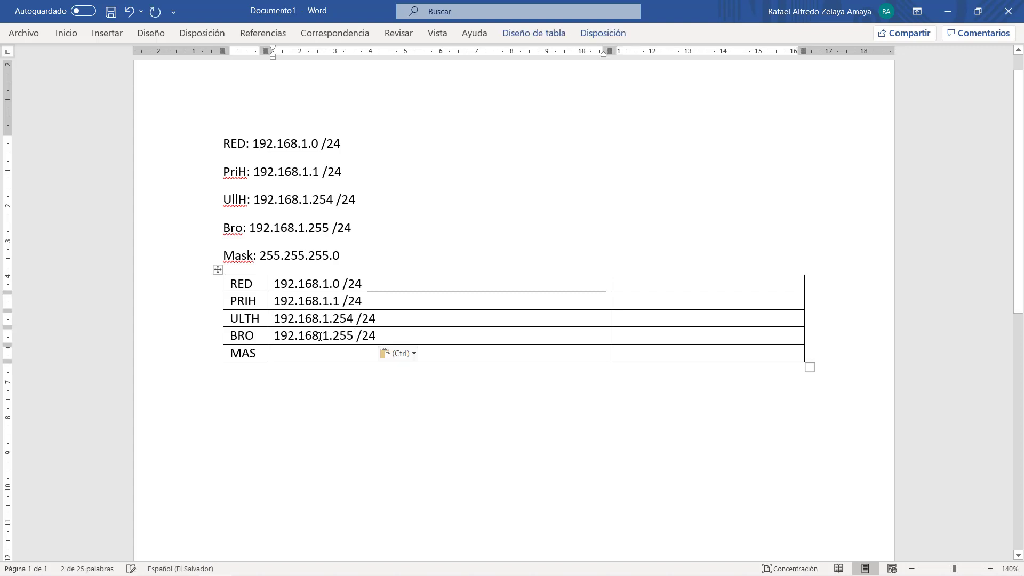
drag(259, 255, 343, 256)
key(ctrl+c)
click(337, 357)
key(ctrl+v)
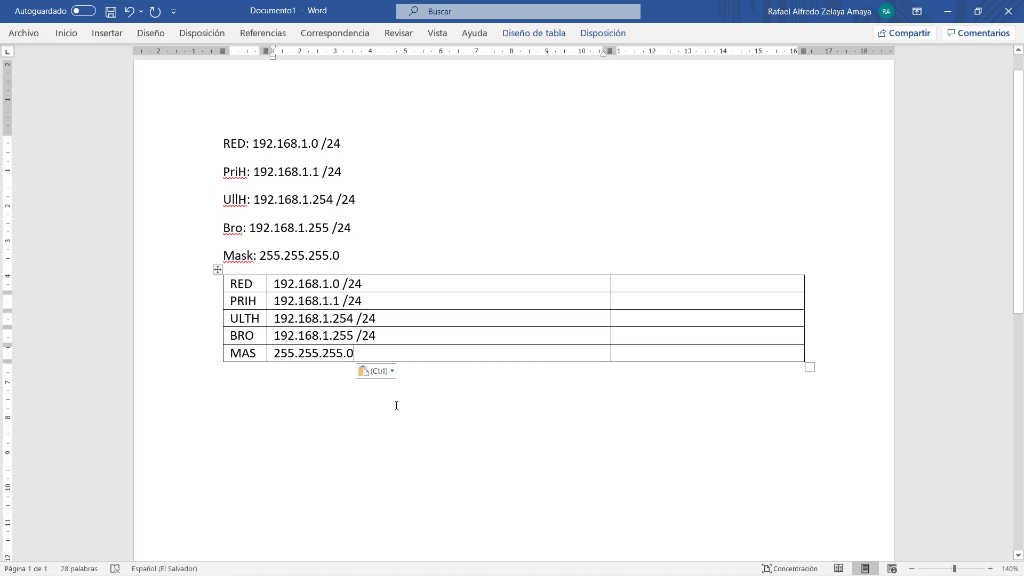
drag(344, 284, 363, 284)
click(377, 286)
- Narrow the address column and type 11000000. in the RED row's third cell
drag(609, 289, 399, 288)
click(438, 287)
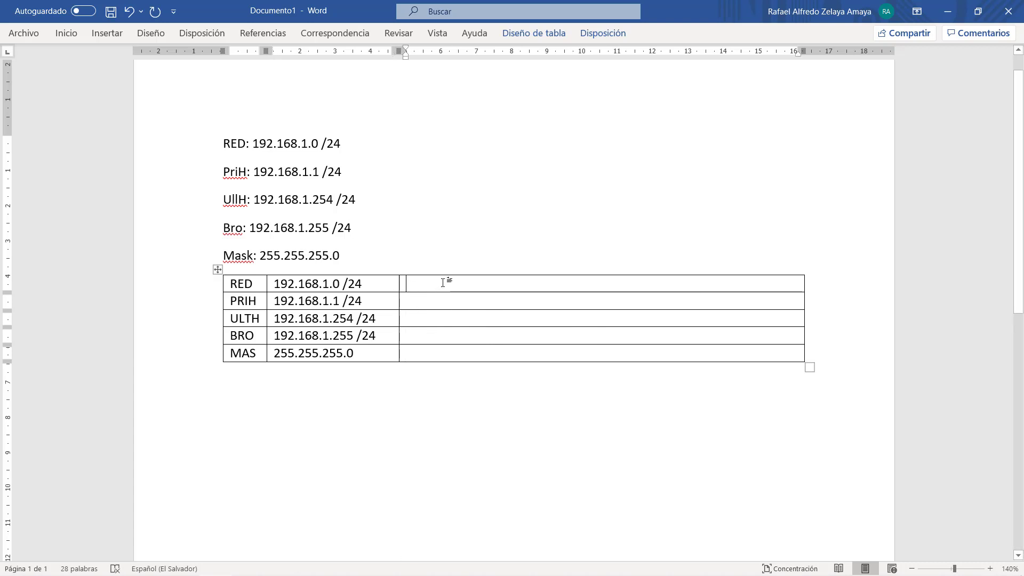
text(11)
text(000000.)
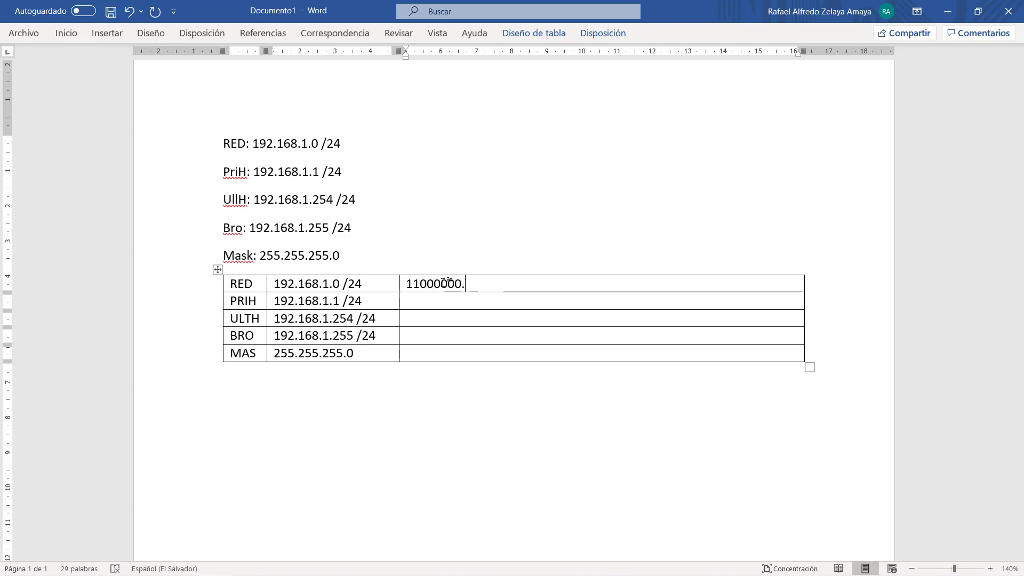
- Convert 168 to binary in Calculator, then return to the RED row's third cell
key(alt+Tab)
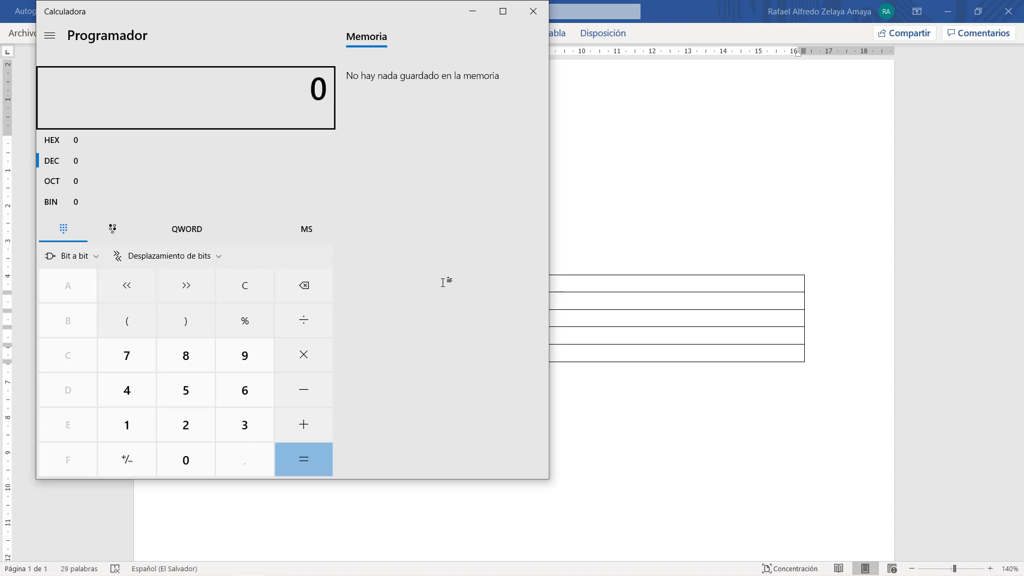
text(168)
click(89, 206)
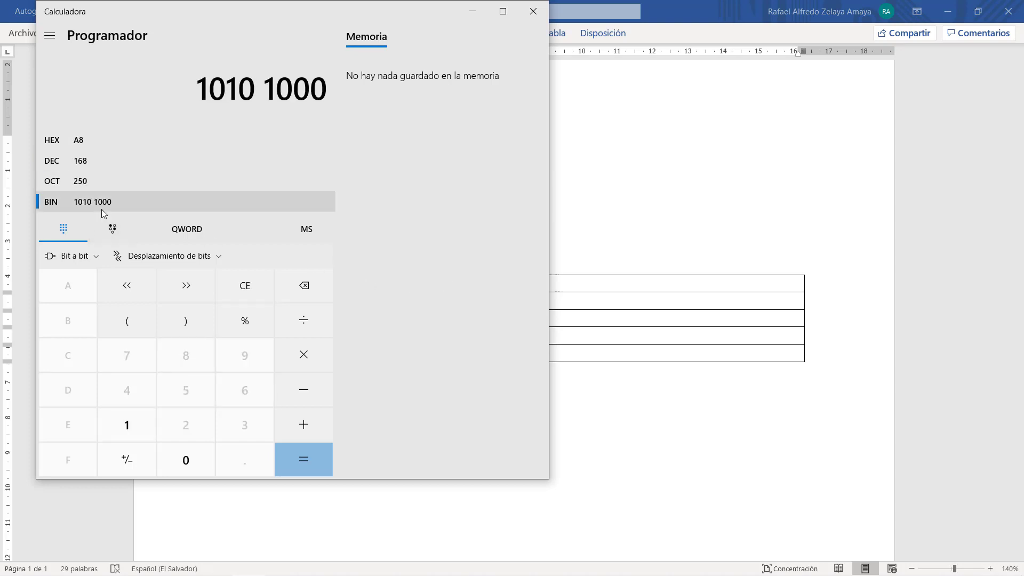
click(603, 322)
click(527, 286)
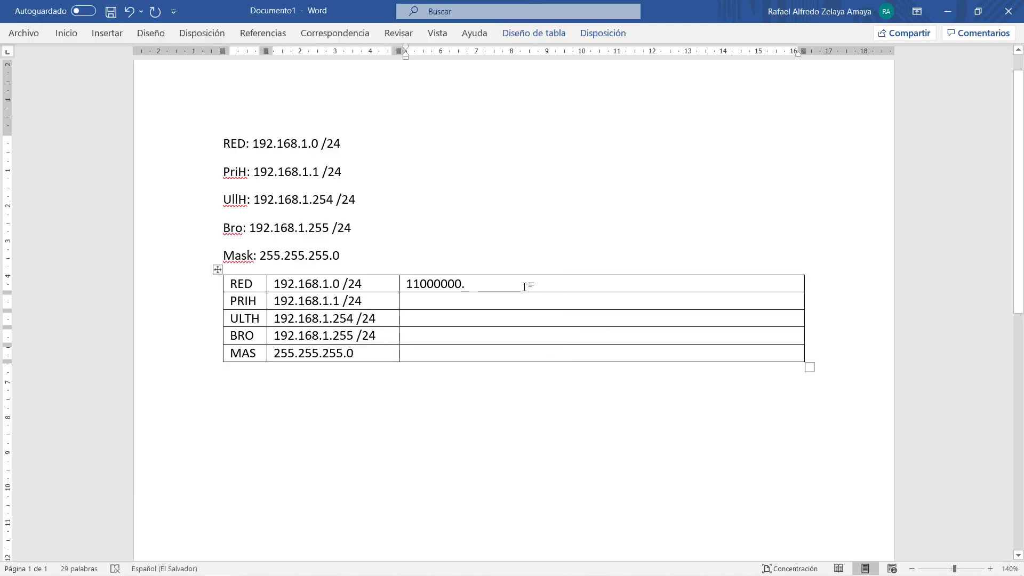
- Complete the RED binary 11000000.10101000.00000001.00000000 and colour its first three octets red
text(10101000.)
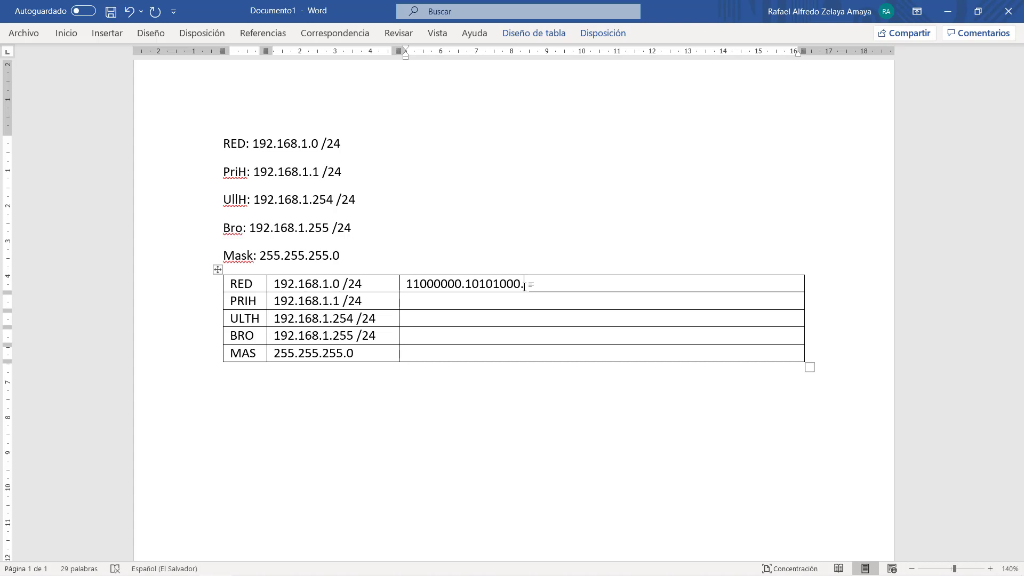
text(00000001.)
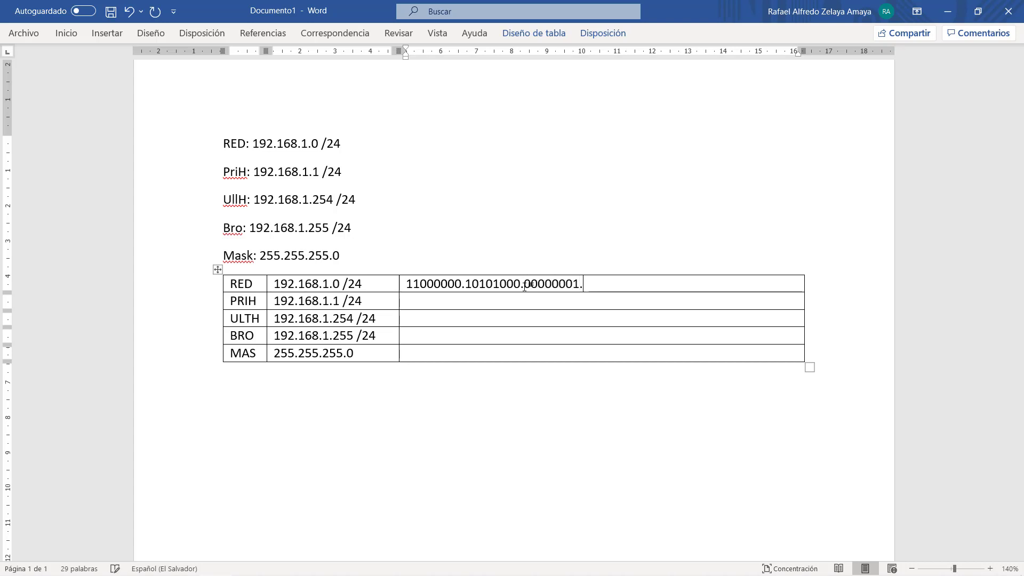
text(00000000)
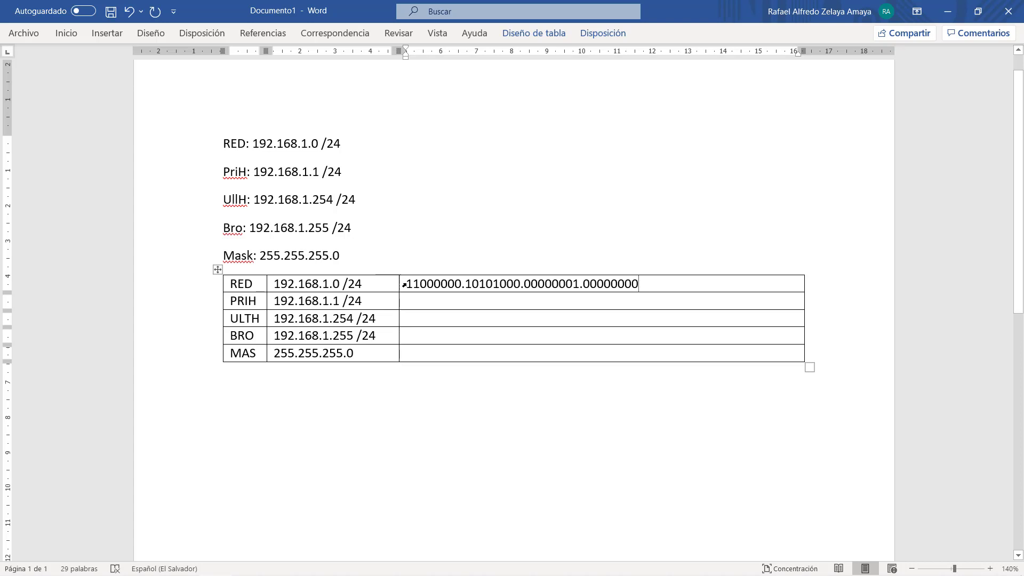
drag(409, 285, 579, 284)
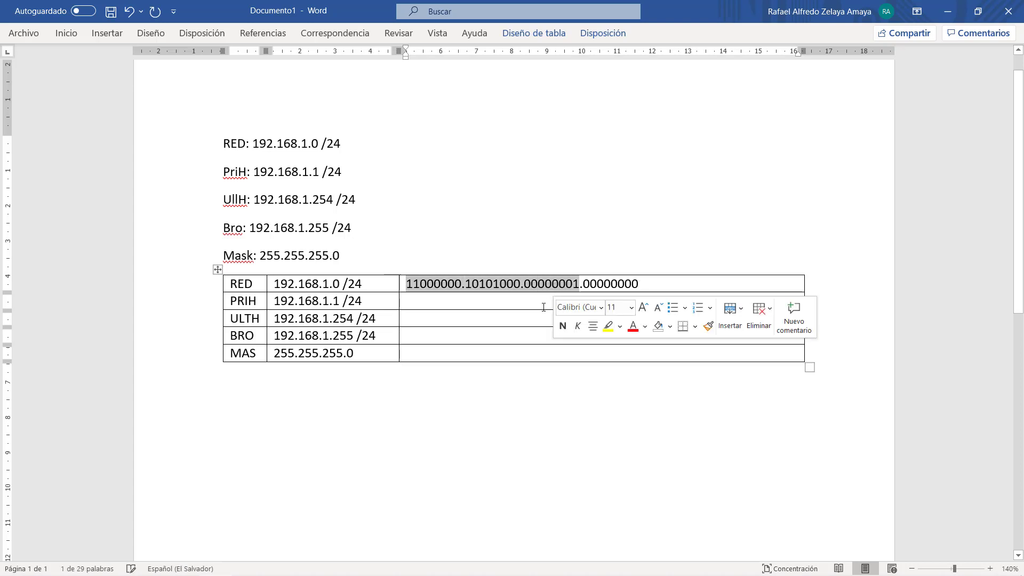
click(633, 327)
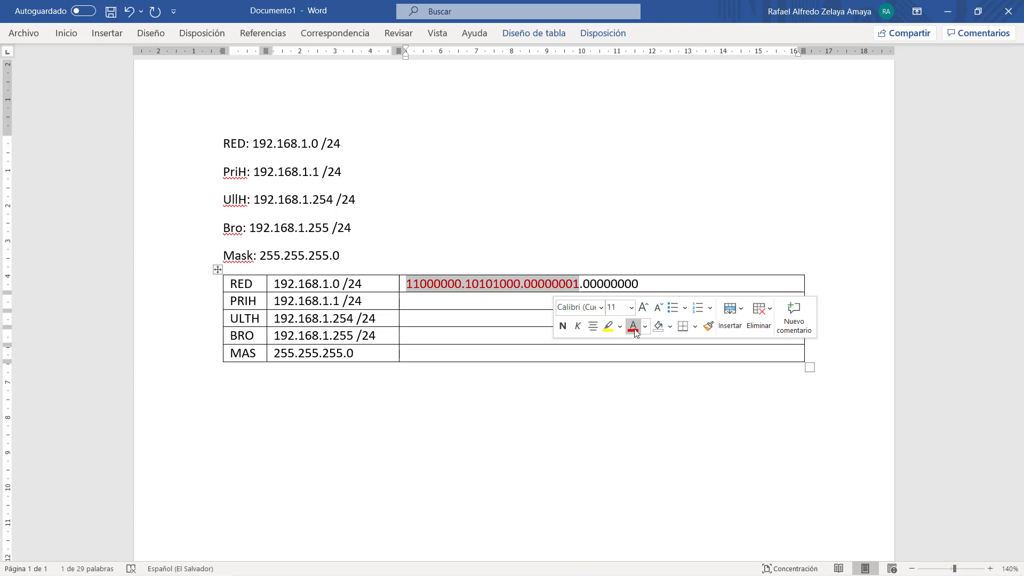
click(495, 285)
- Colour 192.168.1 red in the RED row's address and copy the full binary value
drag(272, 285, 329, 284)
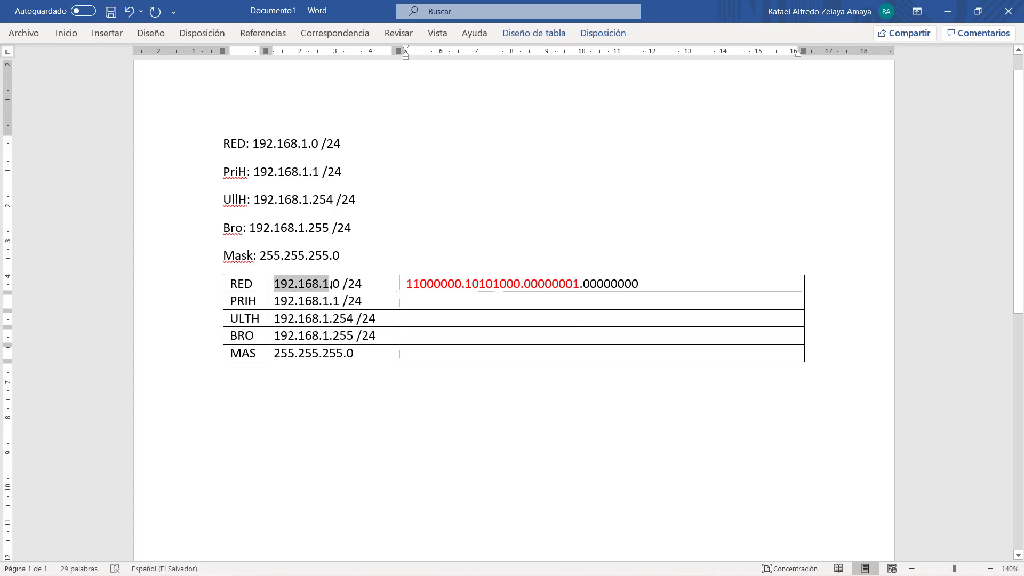
click(409, 324)
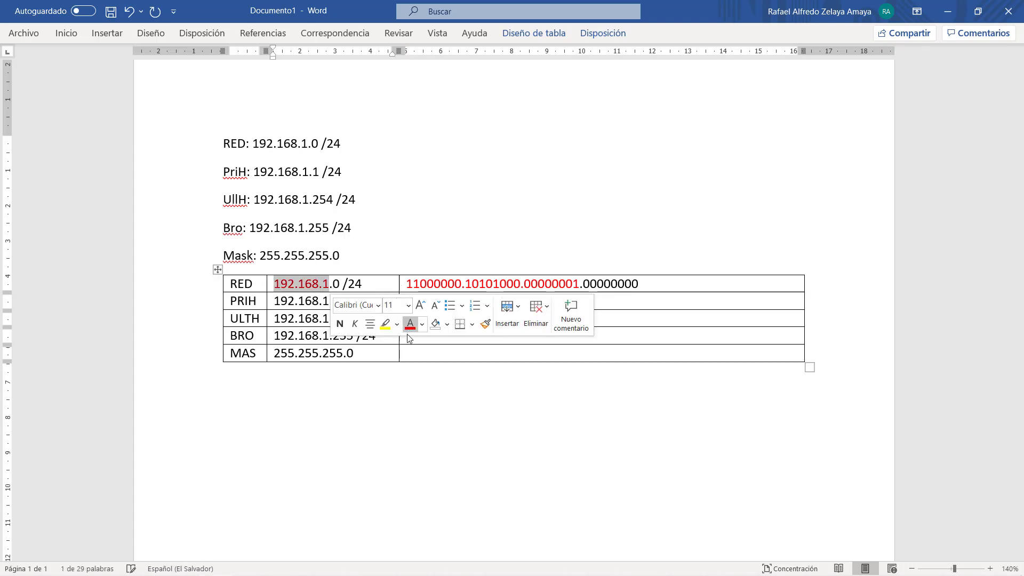
click(307, 288)
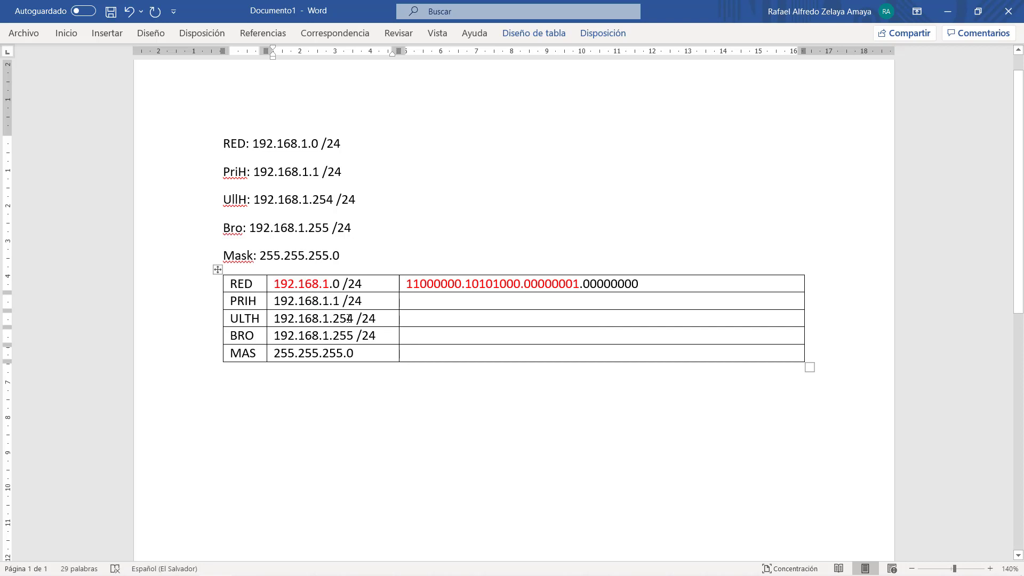
drag(661, 284, 406, 284)
key(ctrl+c)
- Paste the binary into the PRIH row and change its final bit to 1
click(447, 302)
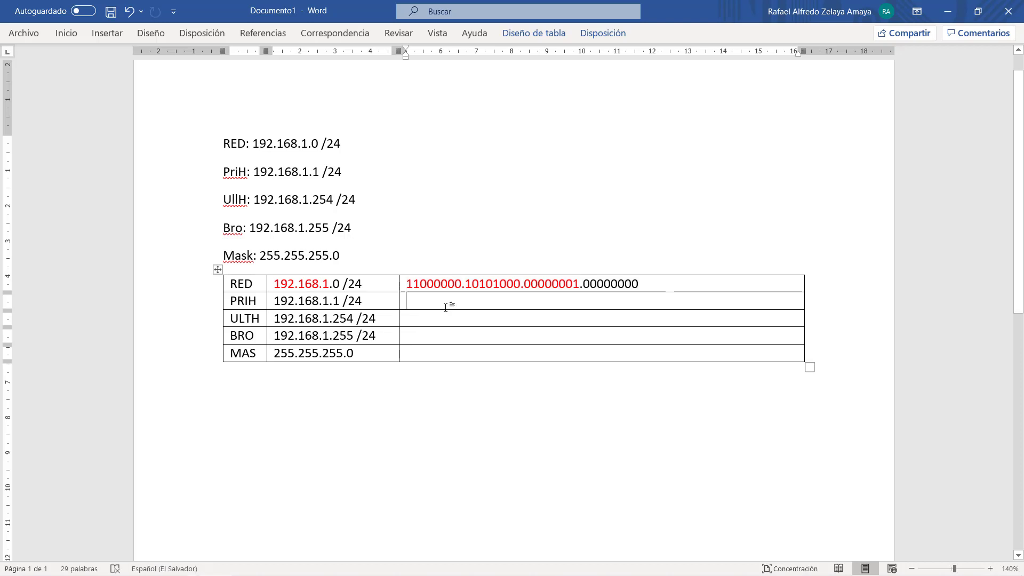
key(ctrl+v)
key(BackSpace)
text(1)
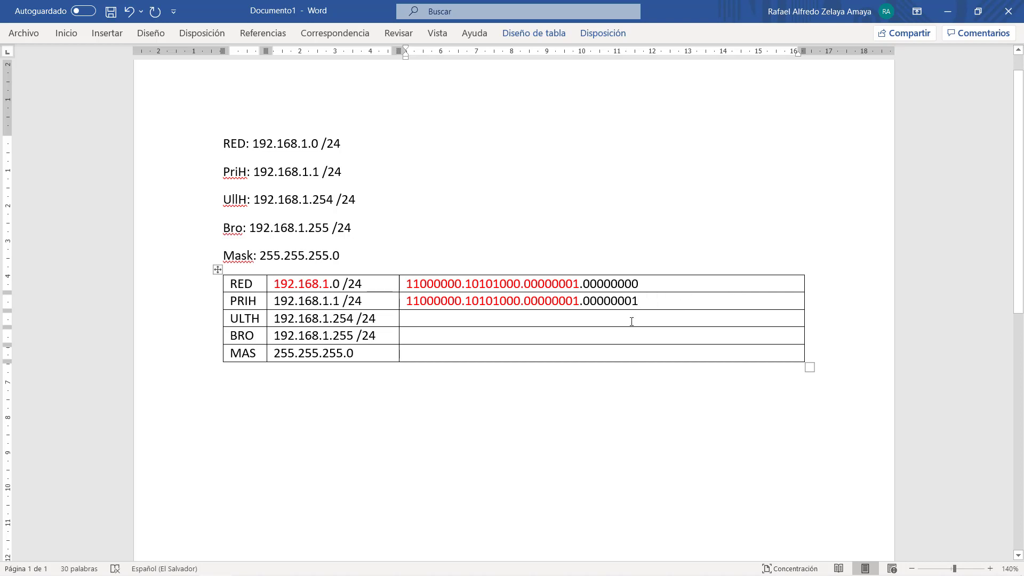
- Paste the binary into the ULTH row and replace its last seven zeros with 1111111
click(630, 320)
key(ctrl+v)
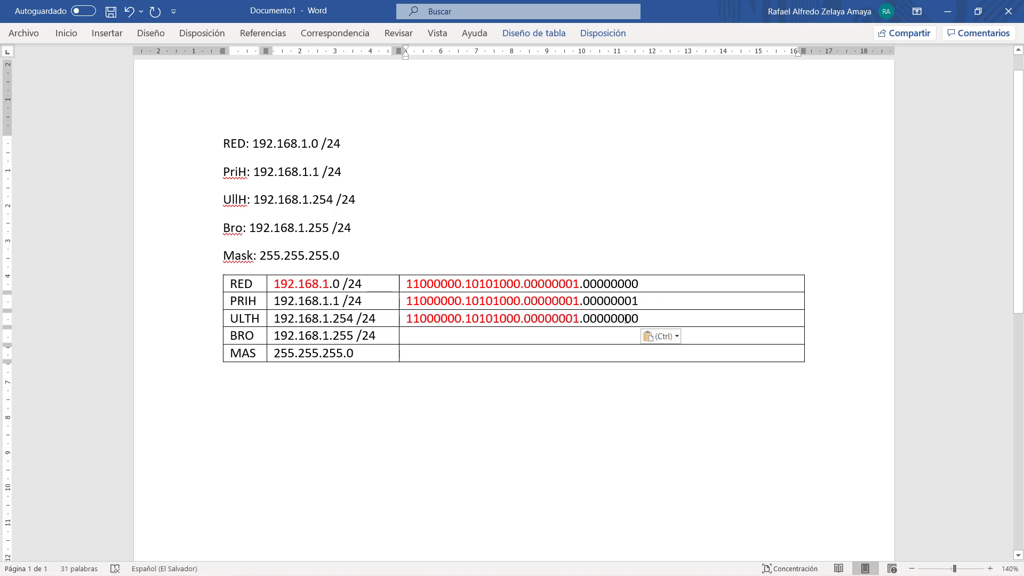
drag(631, 319, 583, 319)
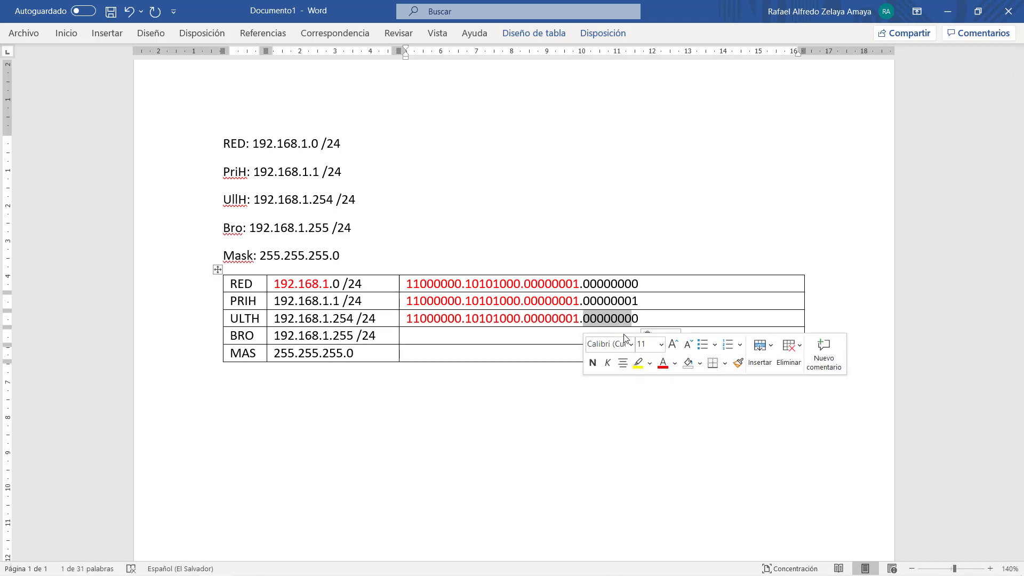
text(1111111)
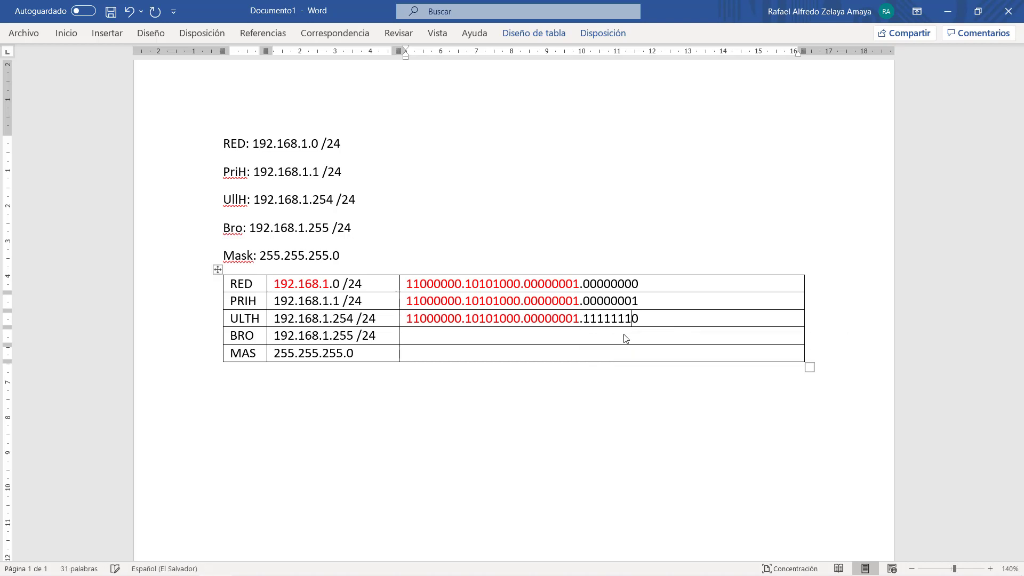
click(339, 320)
double_click(339, 320)
- Paste the binary into the BRO row with a last octet of 11111111
click(427, 318)
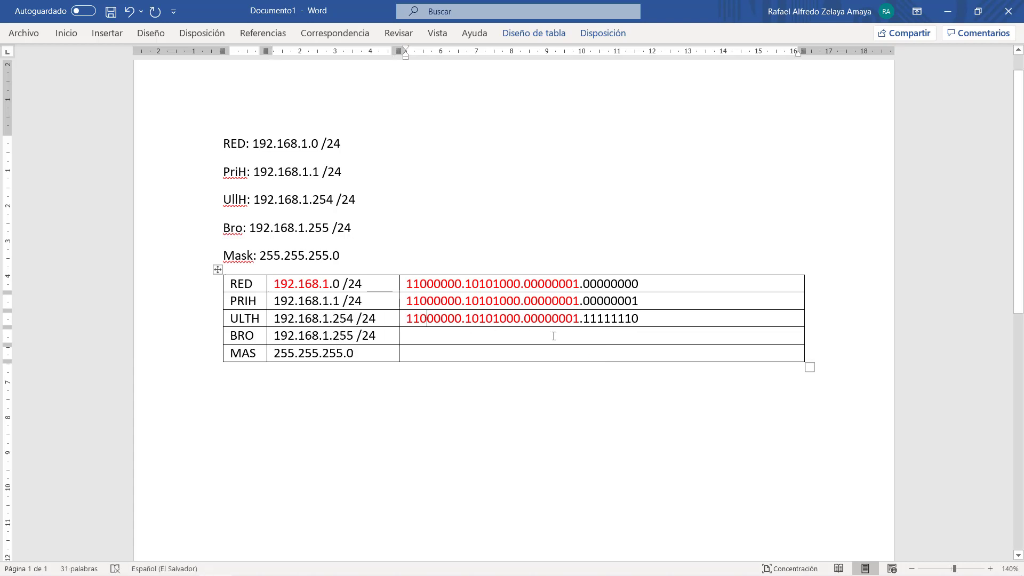
key(ctrl+v)
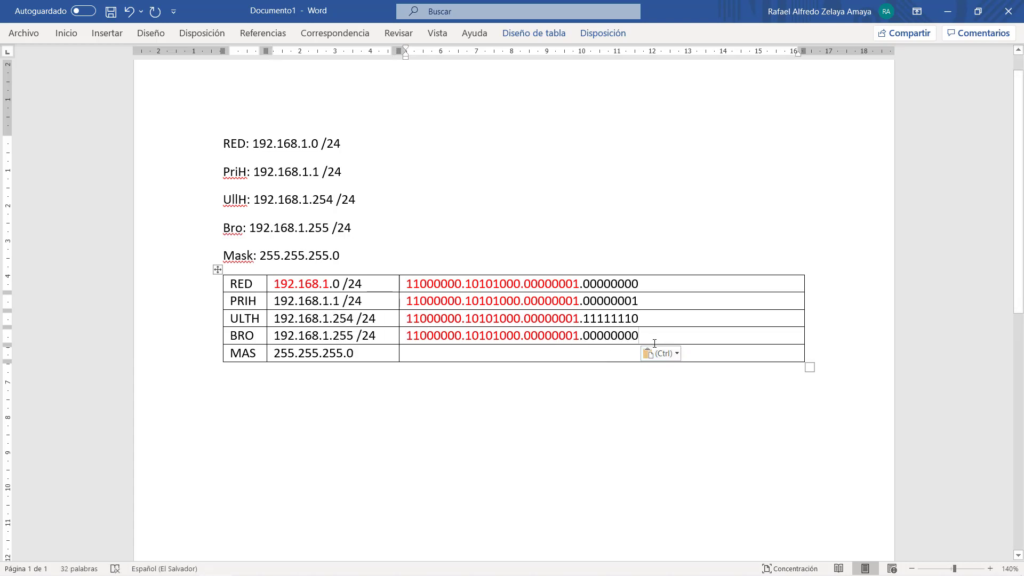
key(ctrl+shift+Left)
text(1)
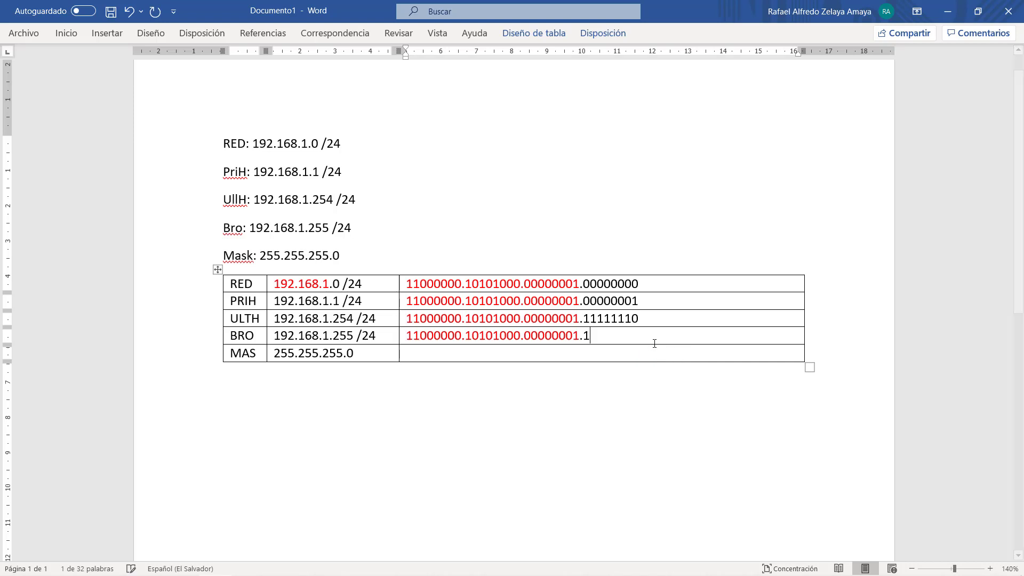
text(1111111)
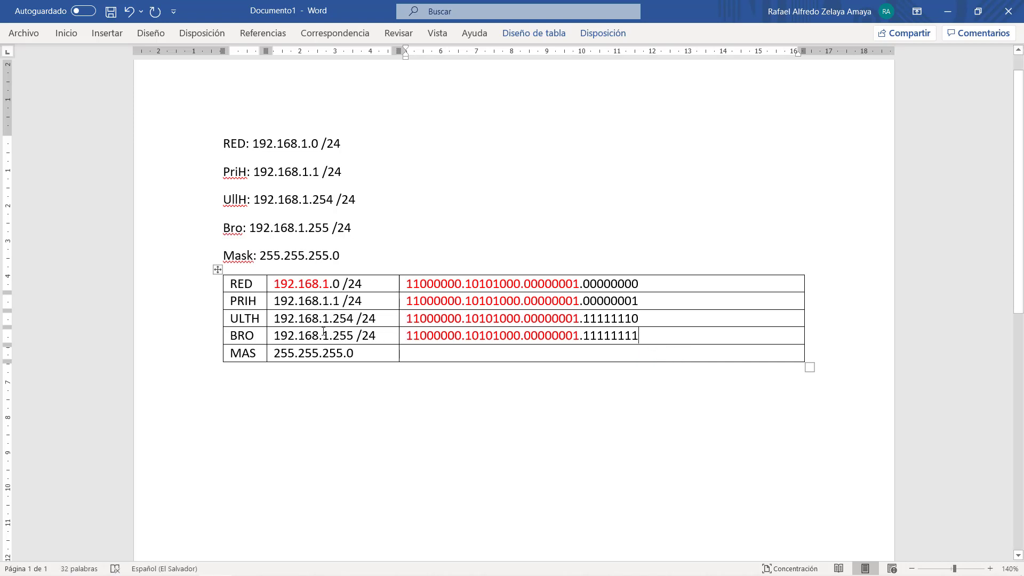
- Colour 192.168.1 red in the PRIH, ULTH and BRO addresses
drag(281, 301, 328, 301)
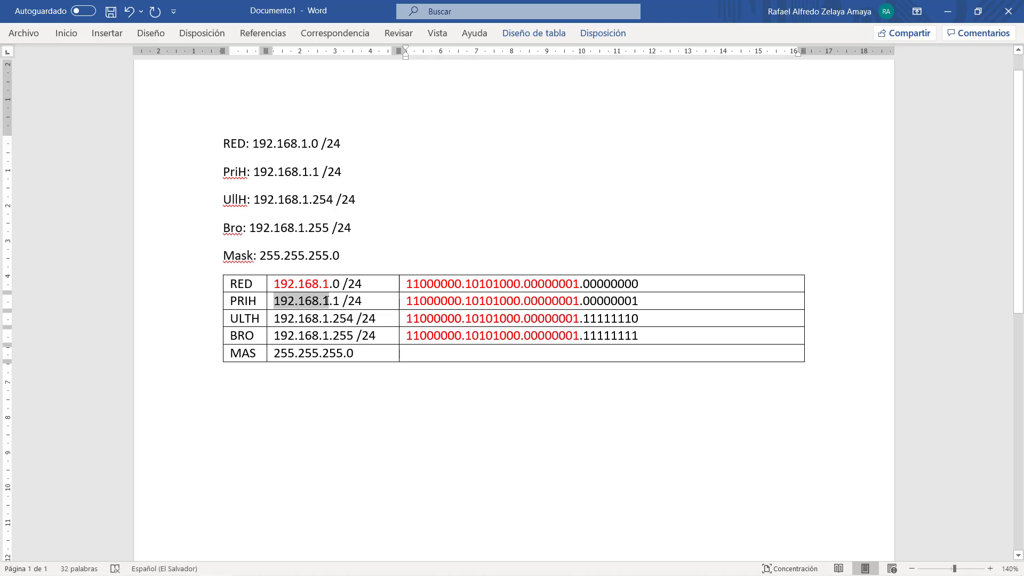
click(408, 345)
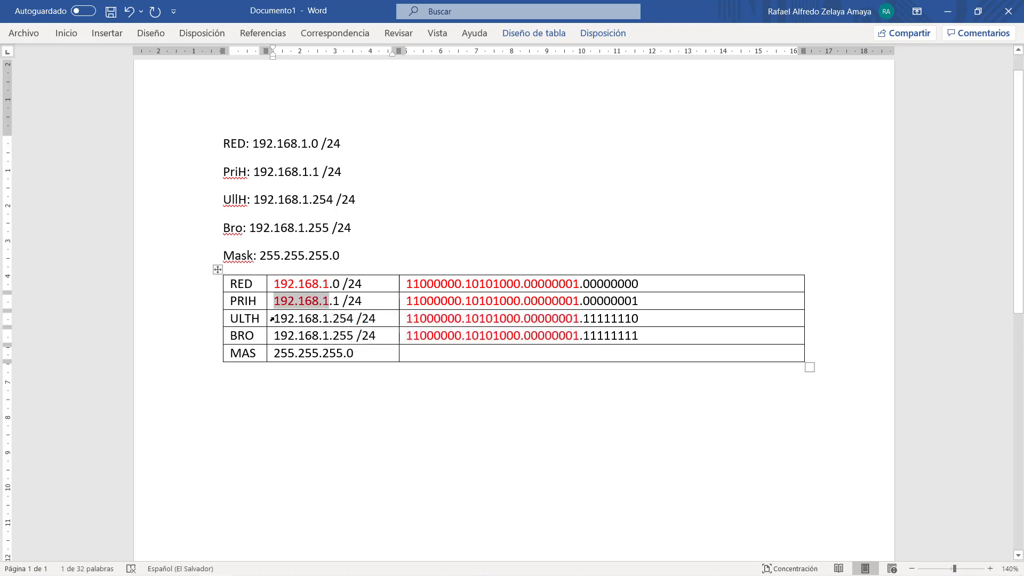
click(269, 318)
click(292, 317)
drag(273, 318, 332, 317)
click(410, 359)
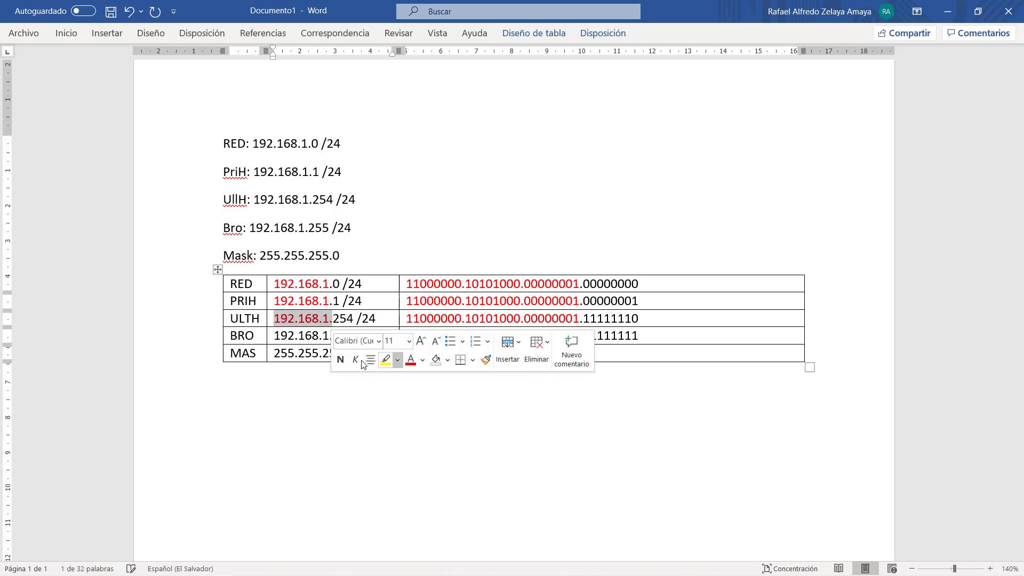
click(277, 335)
drag(274, 336, 332, 336)
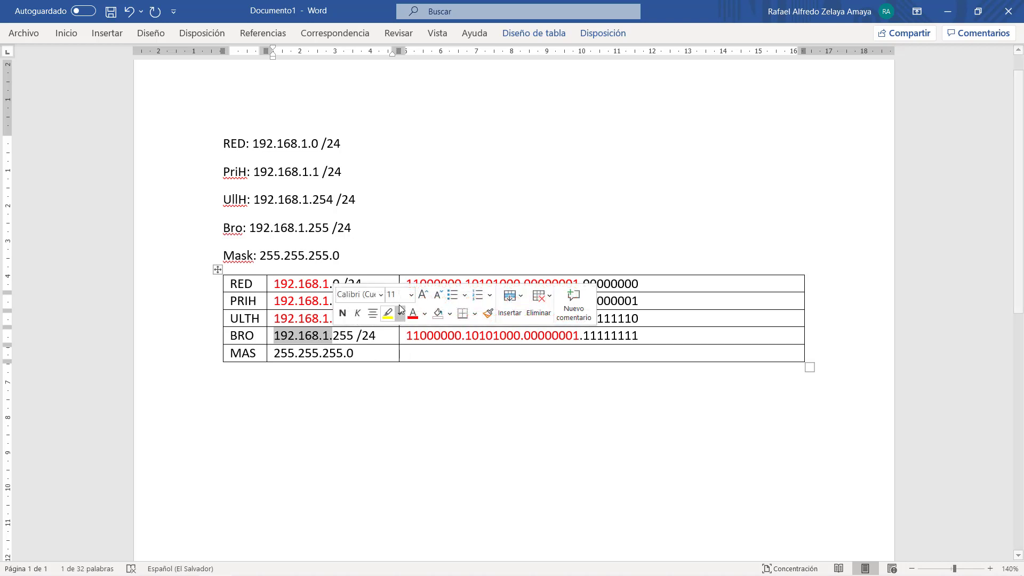
click(413, 315)
- Select the 255.255.255.0 mask value, then move into the empty MAS binary cell
drag(355, 356, 285, 359)
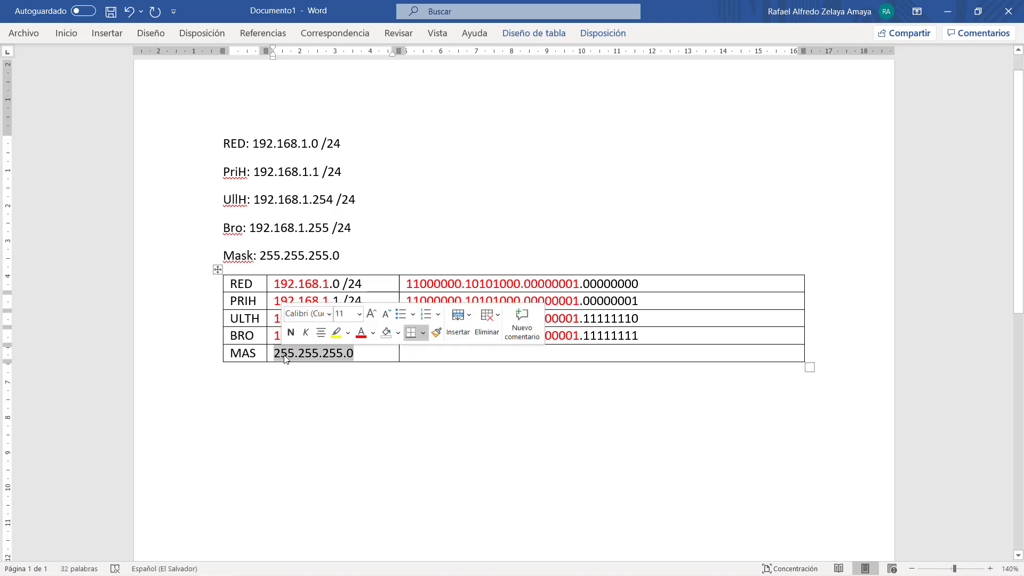
click(363, 357)
click(420, 354)
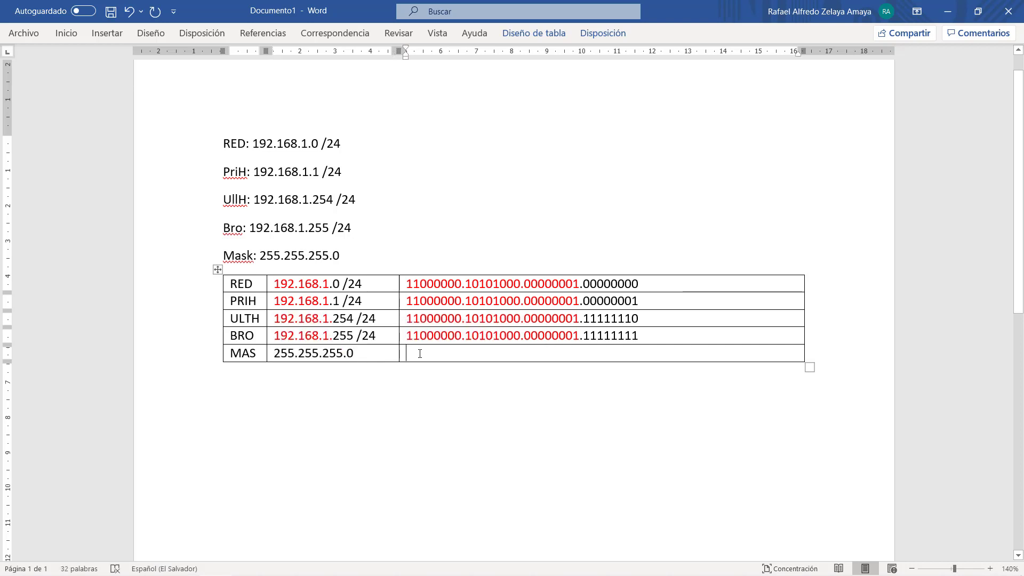
- Build the MAS binary mask 11111111.11111111.11111111.00000000 by repeating the first 11111111 octet
text(11111111)
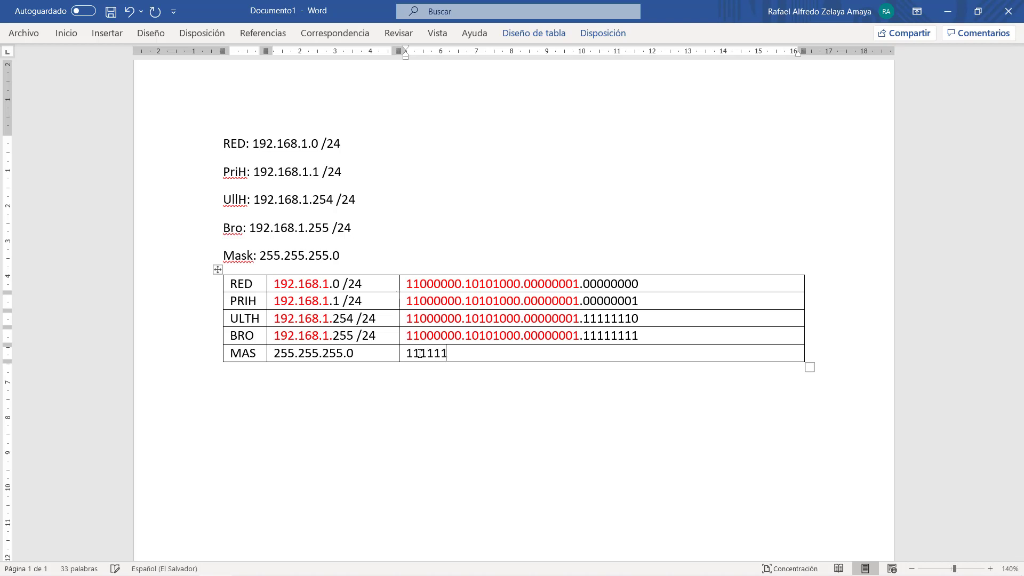
double_click(420, 354)
key(ctrl+c)
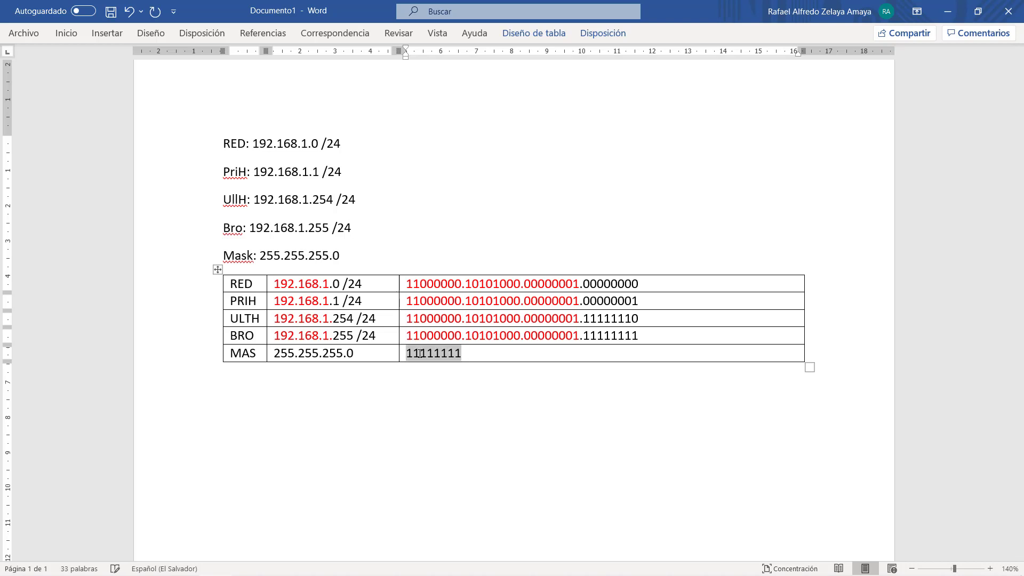
key(ctrl+End)
key(Left)
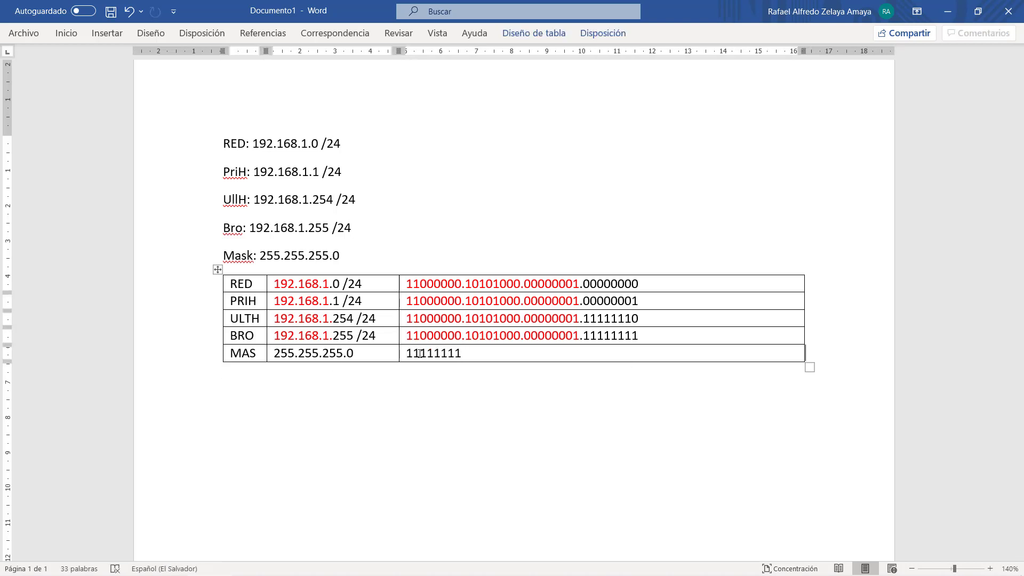
text(.)
key(ctrl+v)
text(.)
key(ctrl+v)
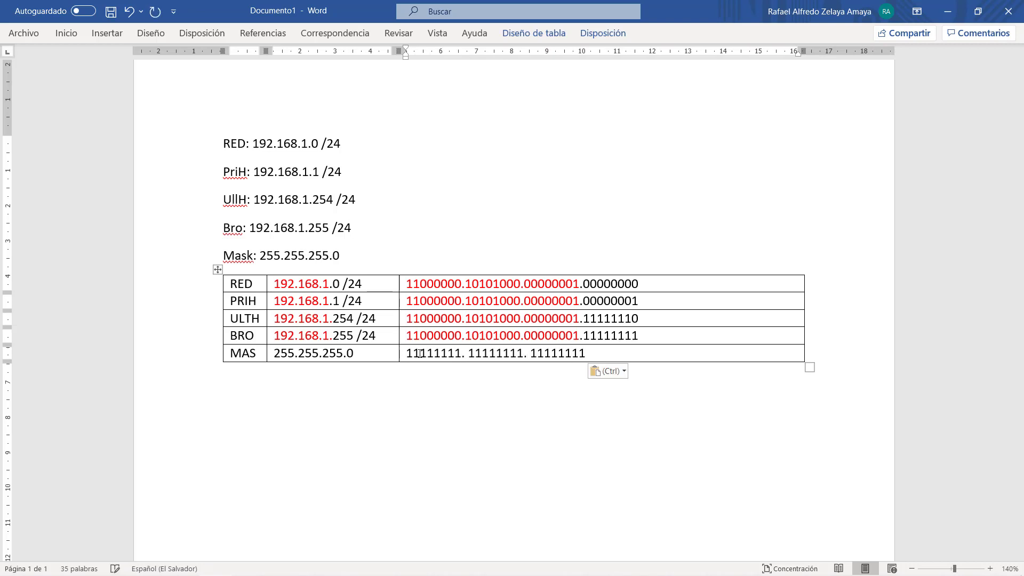
text(.00000000)
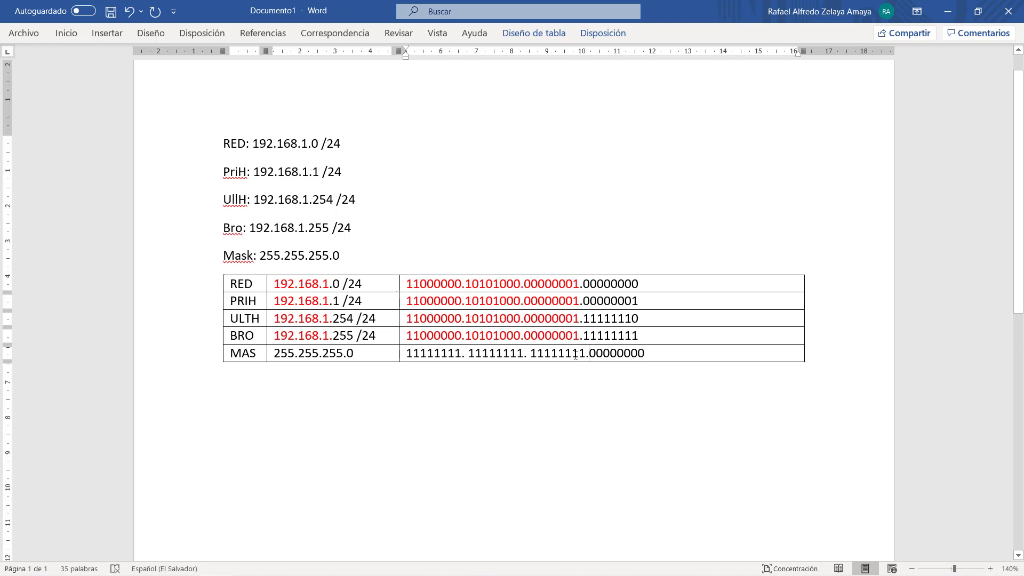
drag(590, 354, 432, 355)
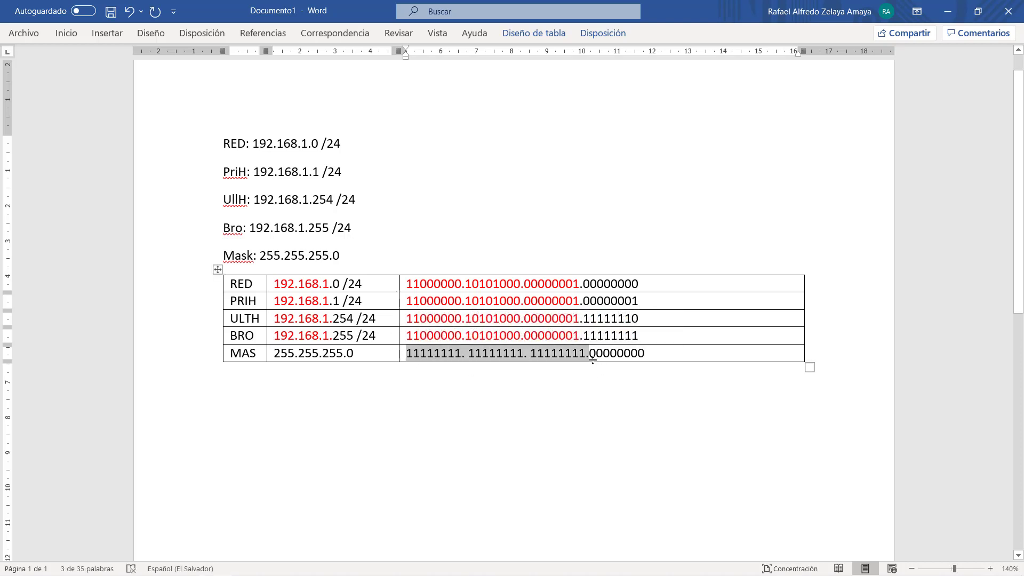
click(655, 353)
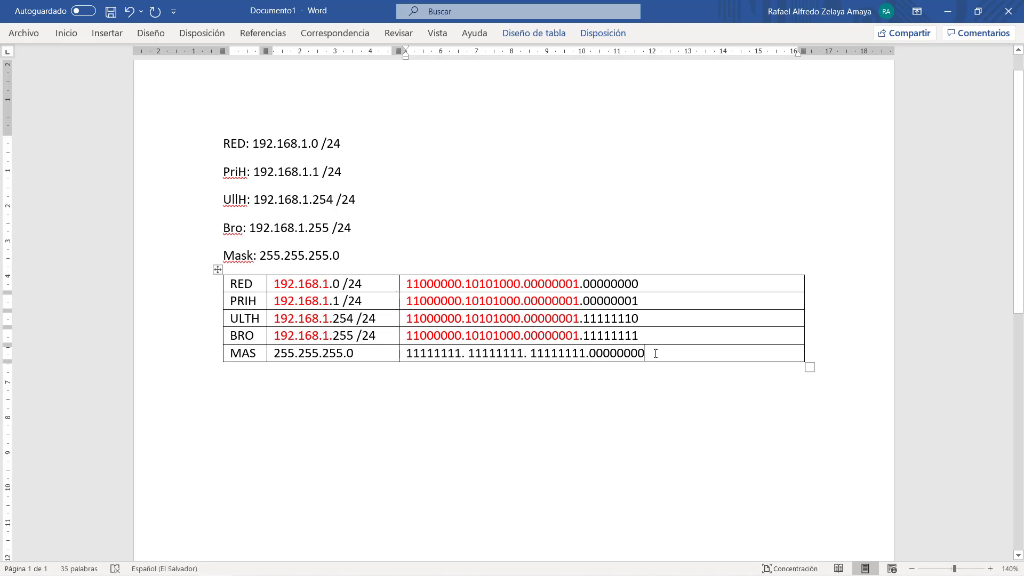
click(665, 404)
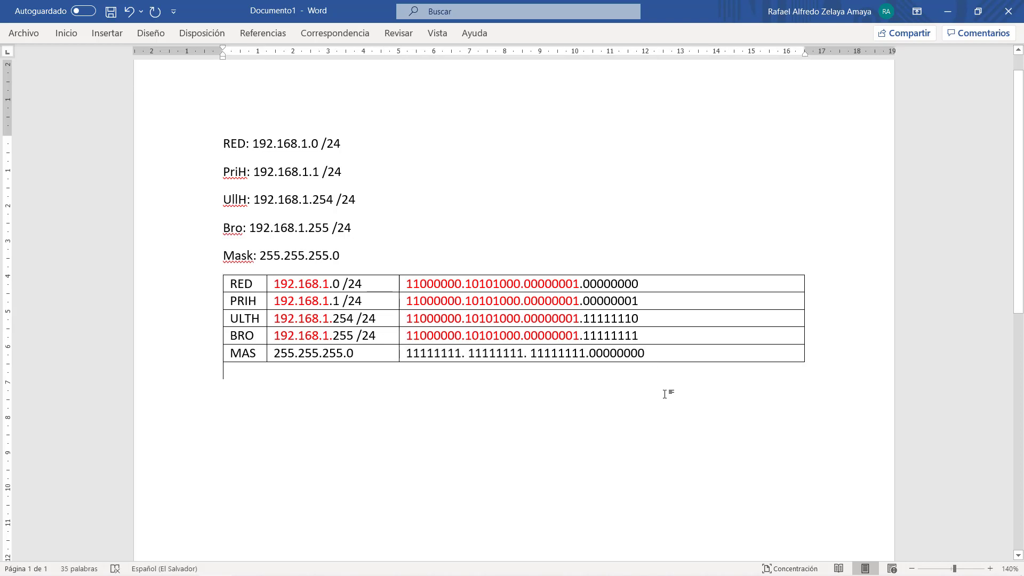
- Clear the windows off to the desktop and launch Cisco Packet Tracer from its shortcut
scroll(666, 394, down, 3)
key(alt+Tab)
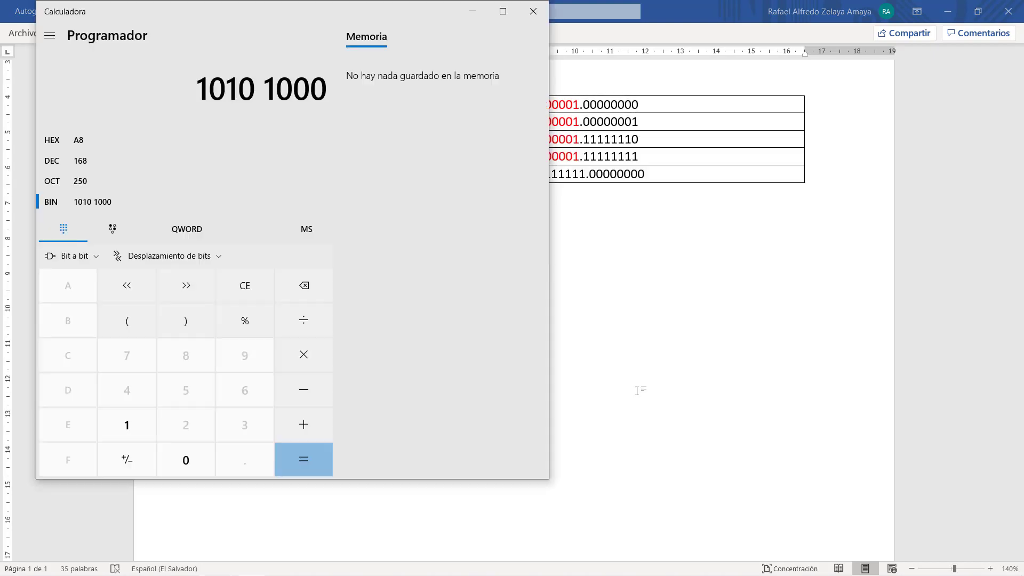
key(super+d)
double_click(76, 443)
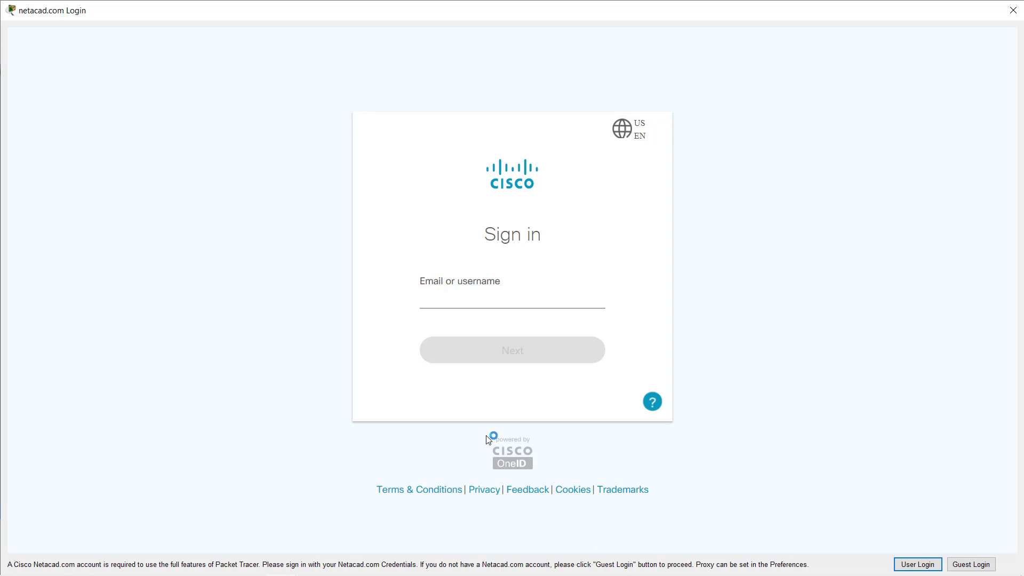
- Sign in to Netacad with the account e-mail and password, then return to Word
click(504, 297)
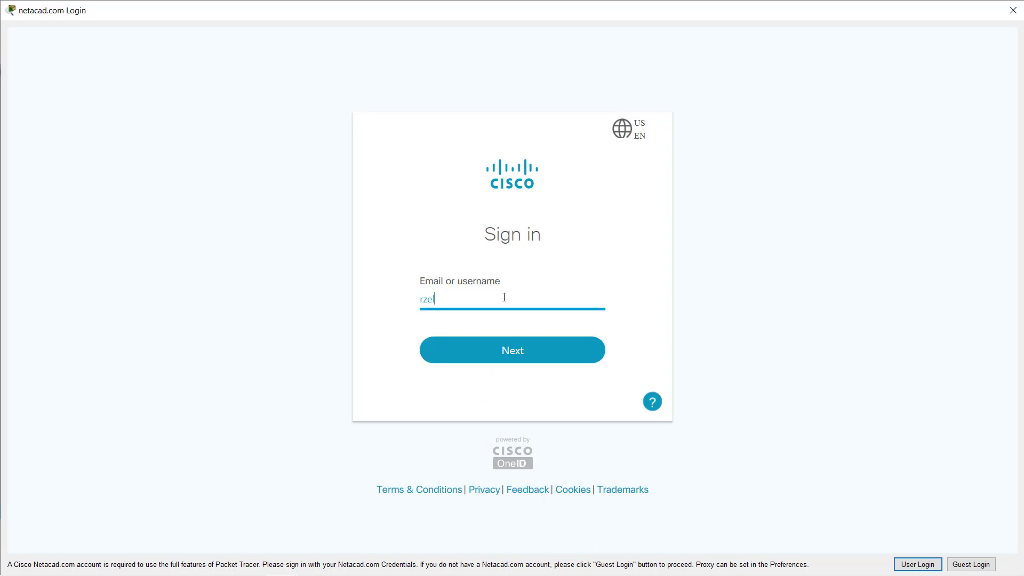
key(Return)
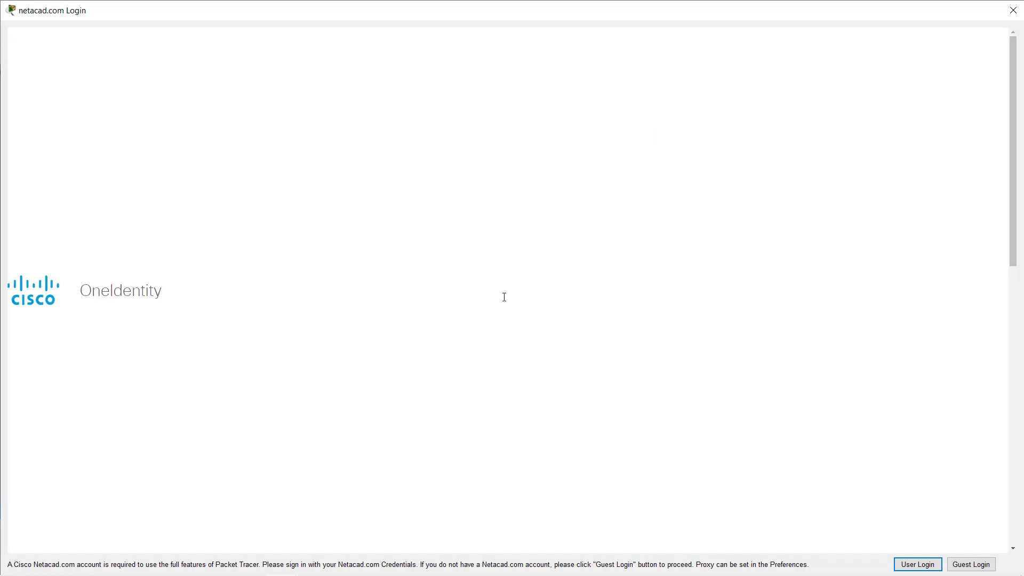
text(********)
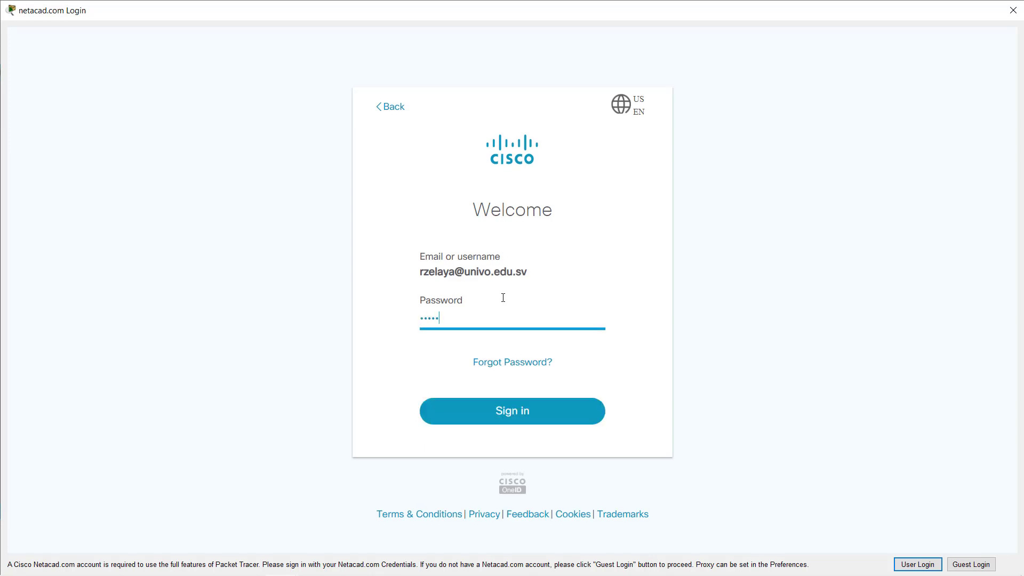
text(*)
key(Return)
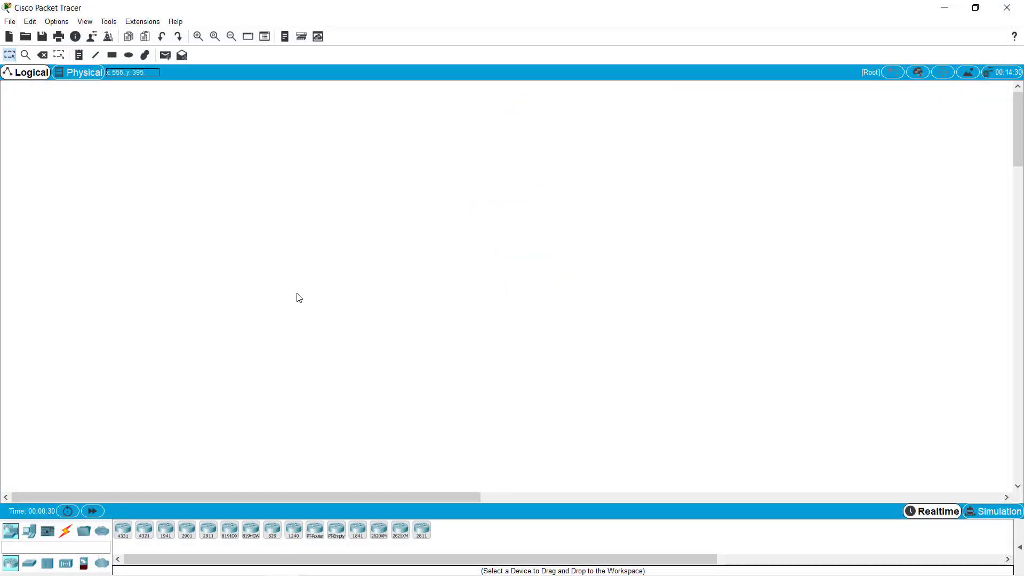
key(alt+Tab)
key(alt+Tab)
key(alt+Tab)
key(Tab)
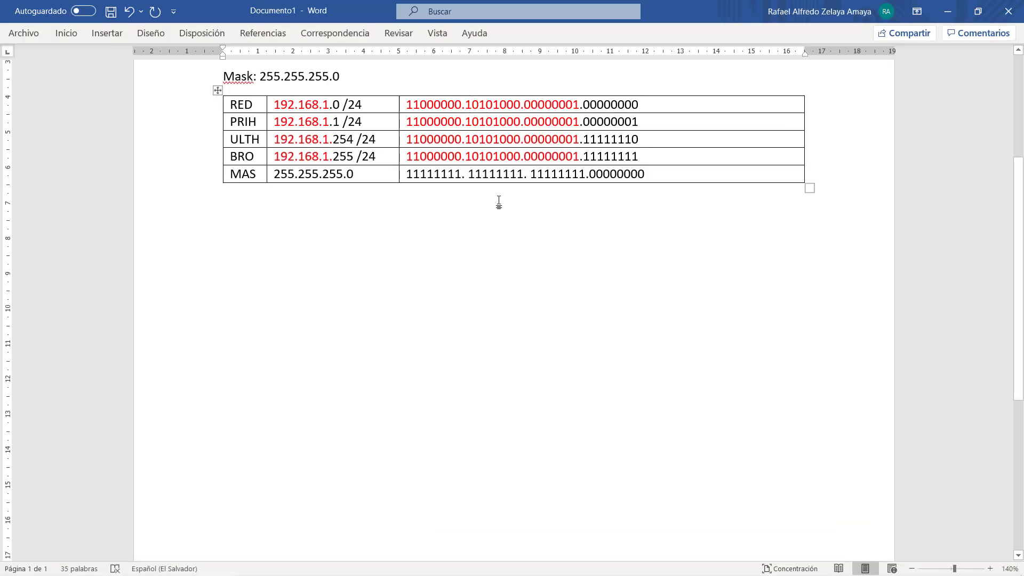
- Highlight the 192.168.1.0 /24 network and the 254 host value in the notes, then return to Packet Tracer
scroll(500, 265, up, 3)
scroll(500, 265, down, 2)
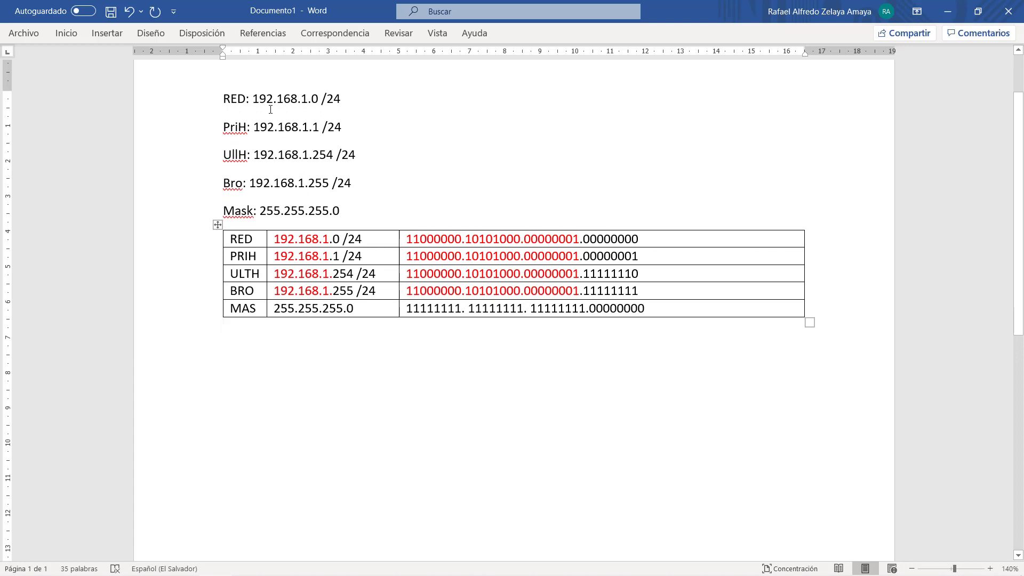
drag(255, 98, 350, 102)
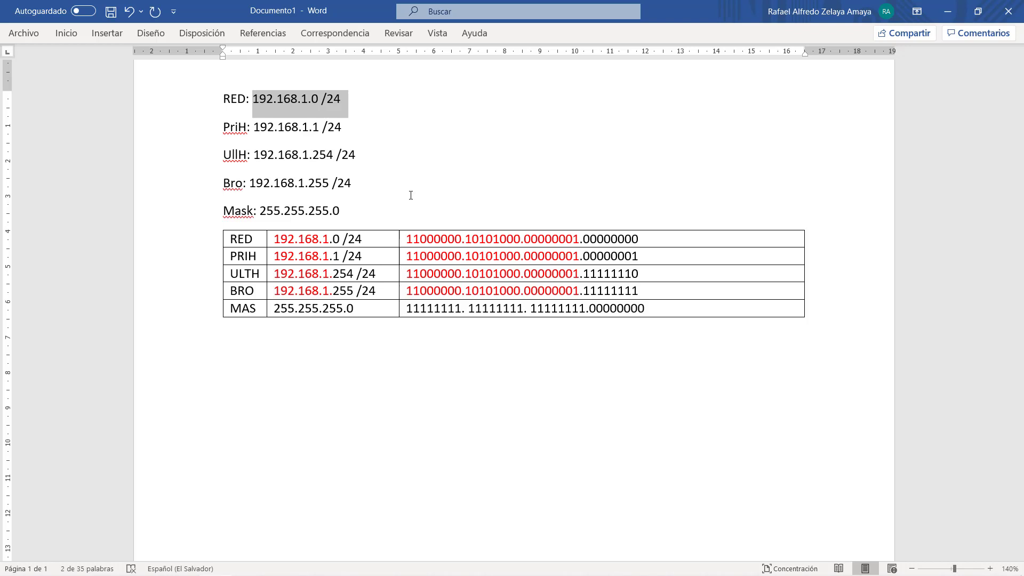
click(347, 275)
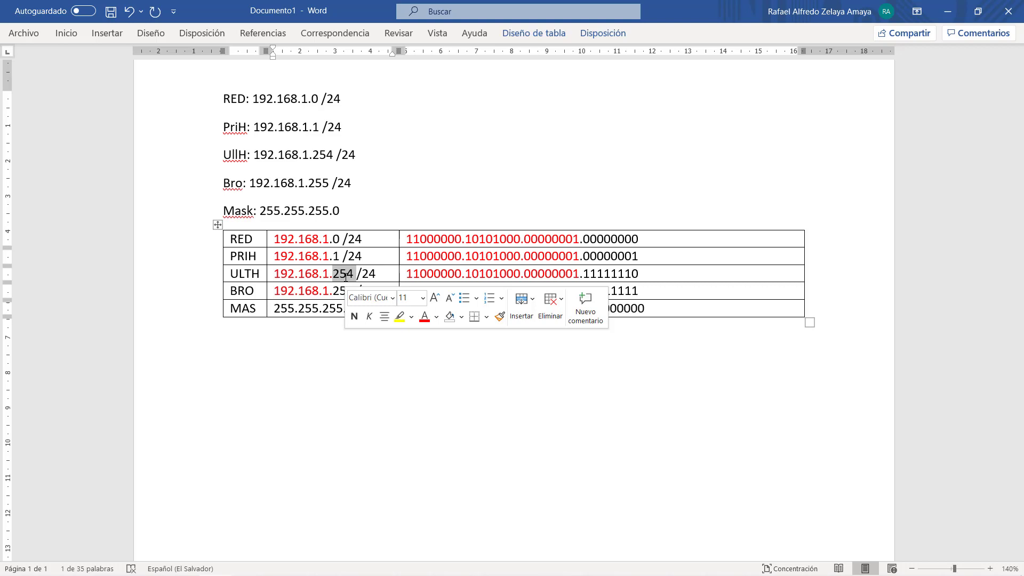
key(alt+Tab)
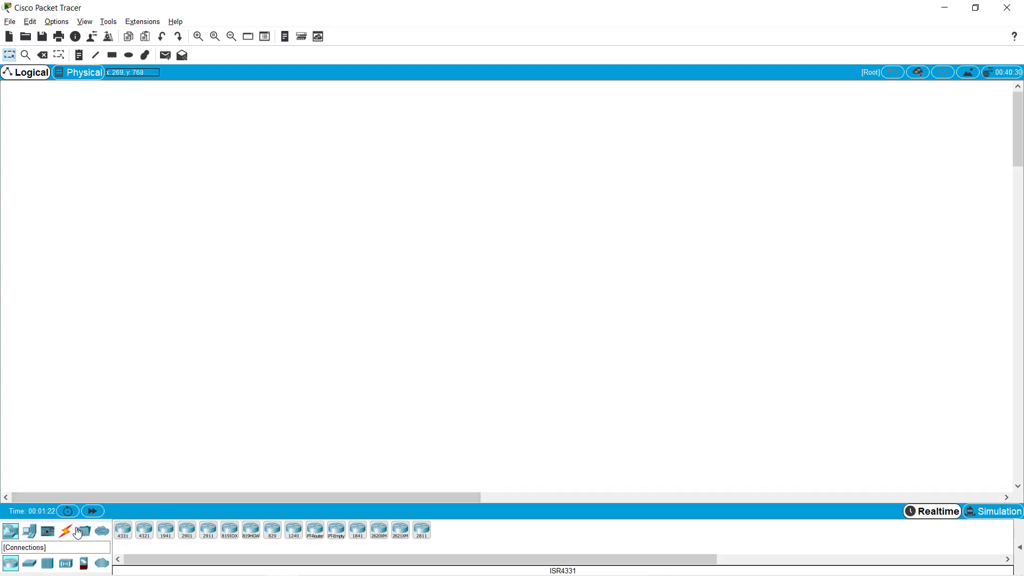
- Place an ISR4331 router at the top-left of the workspace and name it ISP1
click(124, 533)
click(105, 148)
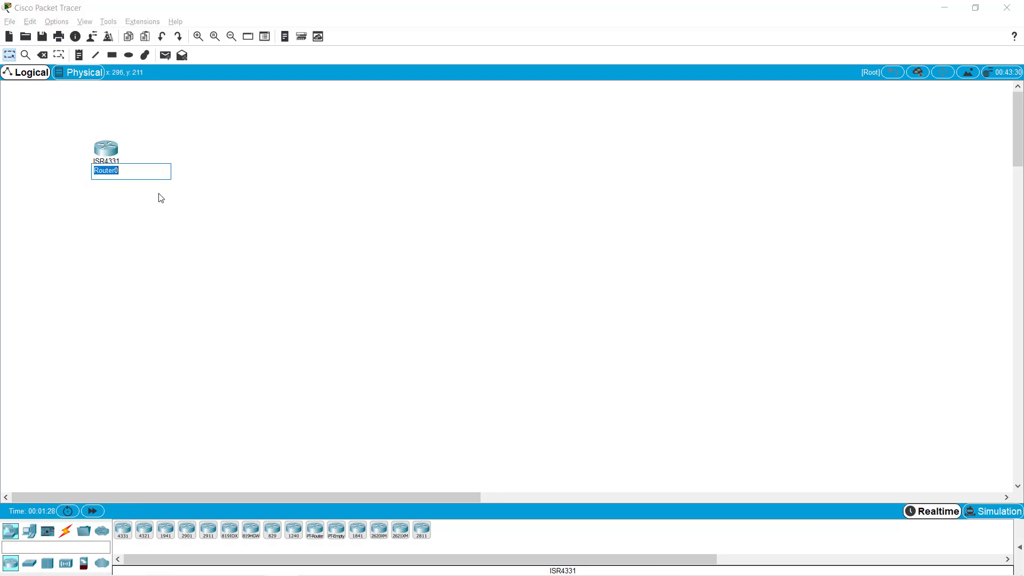
text(ISP1)
key(Return)
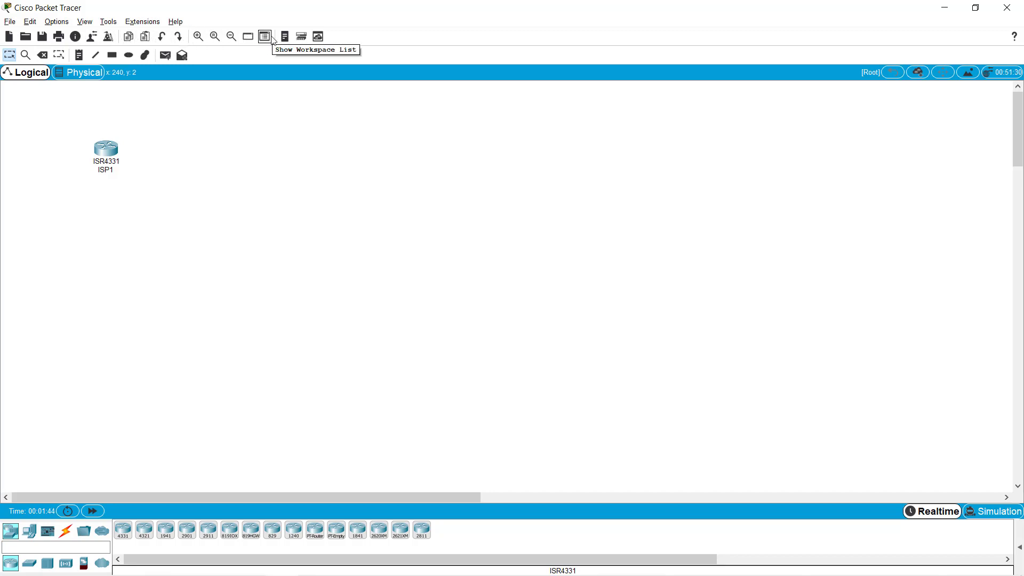
- Add a 'Calle' text note above the ISP1 router
click(79, 56)
click(77, 120)
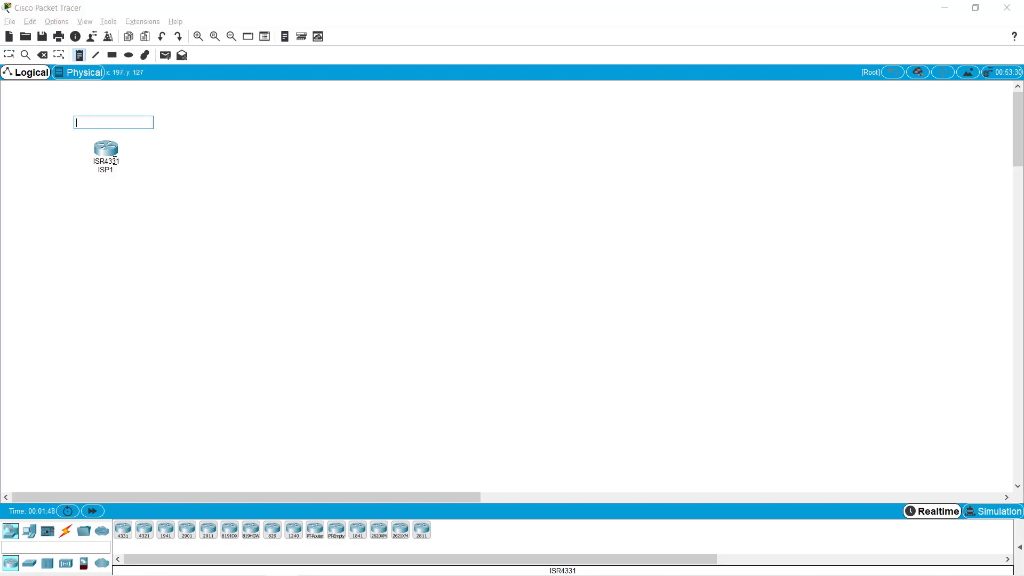
text(Calle)
key(Return)
key(BackSpace)
click(193, 167)
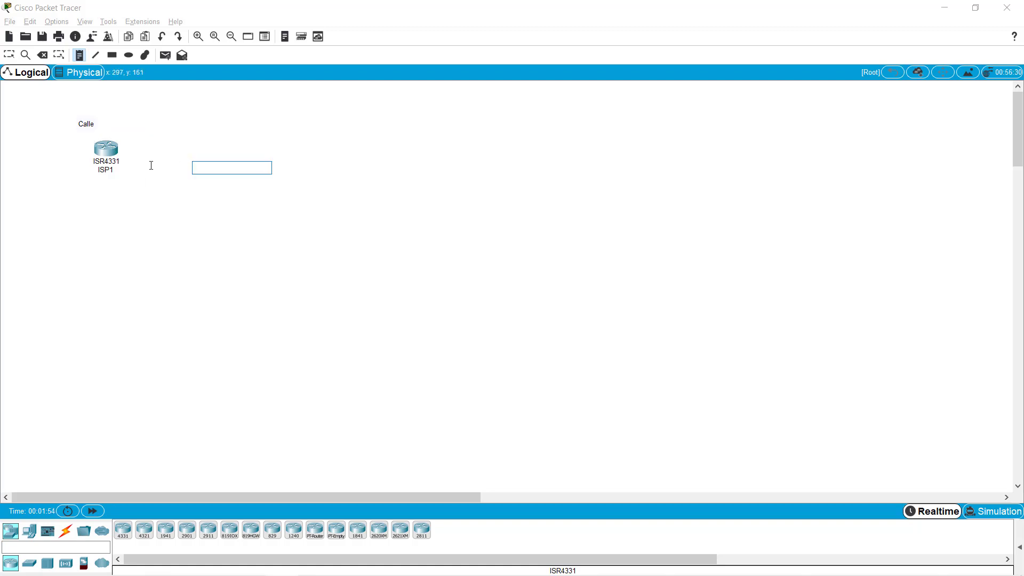
click(87, 120)
click(66, 139)
click(217, 169)
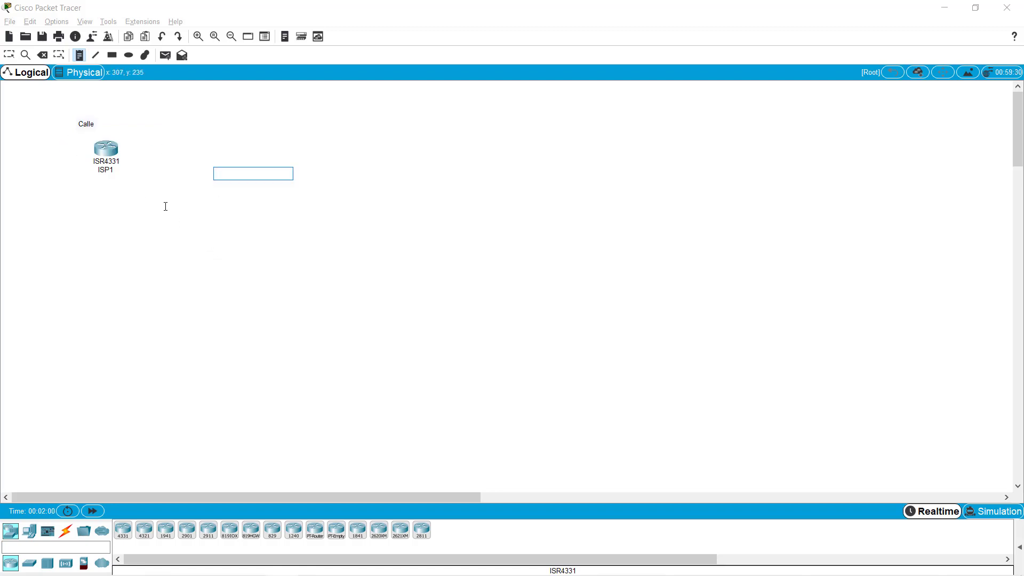
- Place a second ISR4331 router below-right of ISP1 and name it Institucional1
click(126, 535)
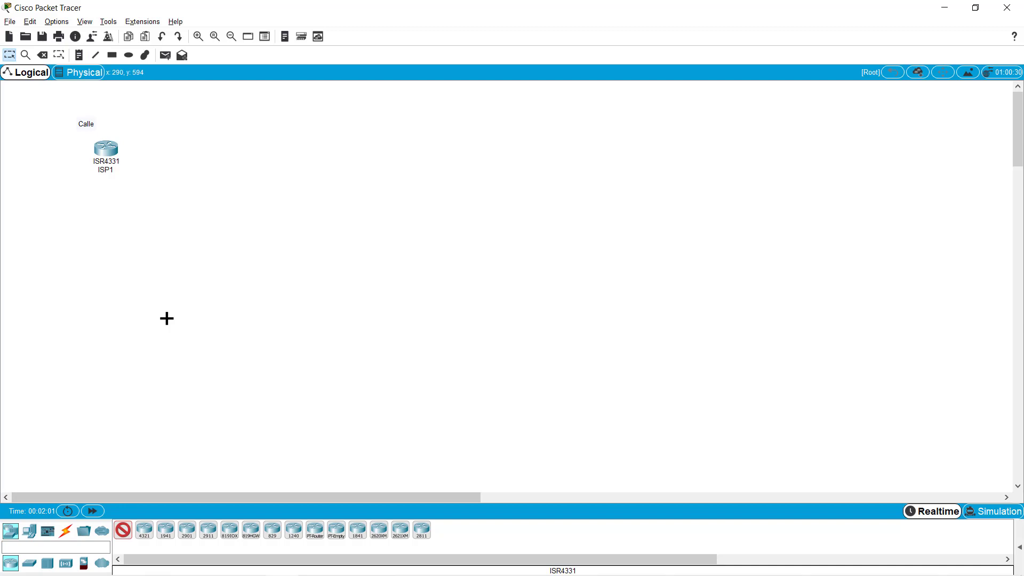
click(208, 190)
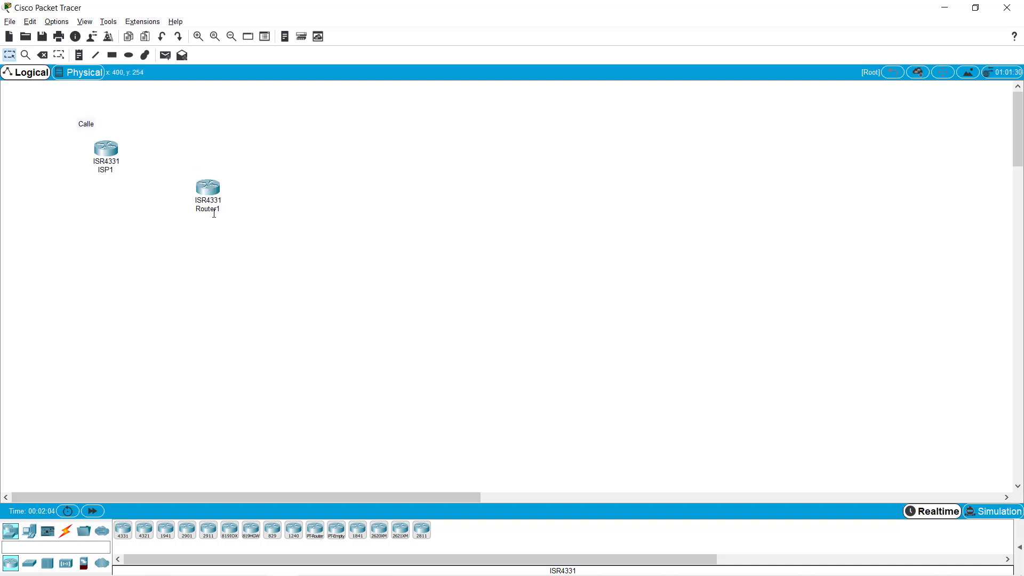
click(213, 209)
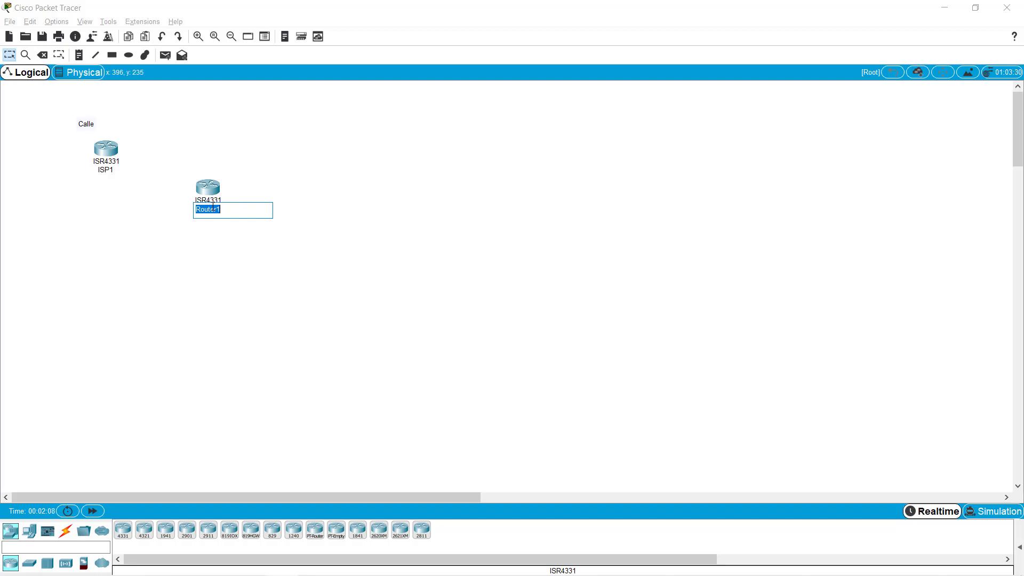
key(BackSpace)
text(Institucional1)
key(Return)
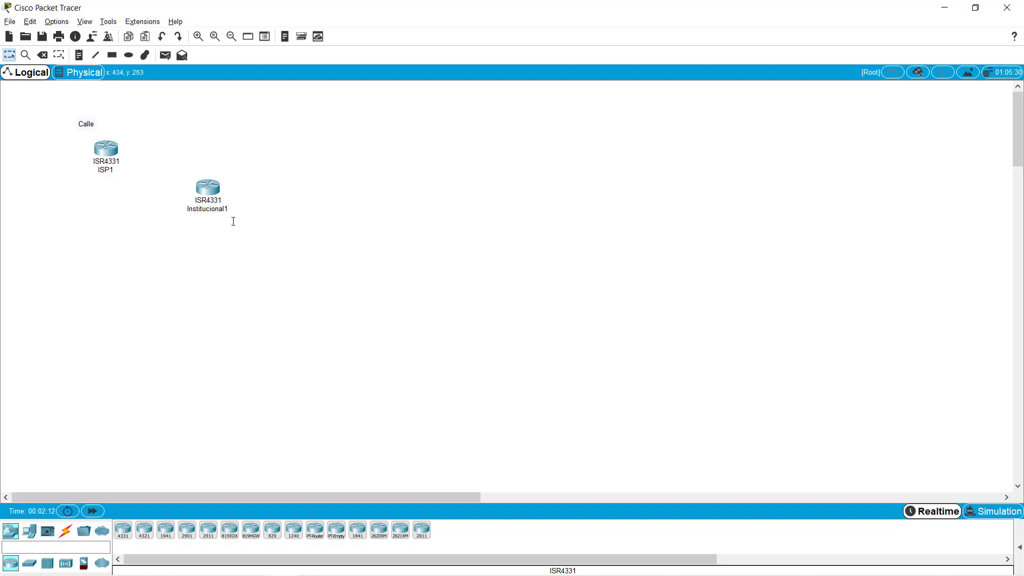
- Try a Serial DCE cable on ISP1, finding it has no serial ports
click(68, 533)
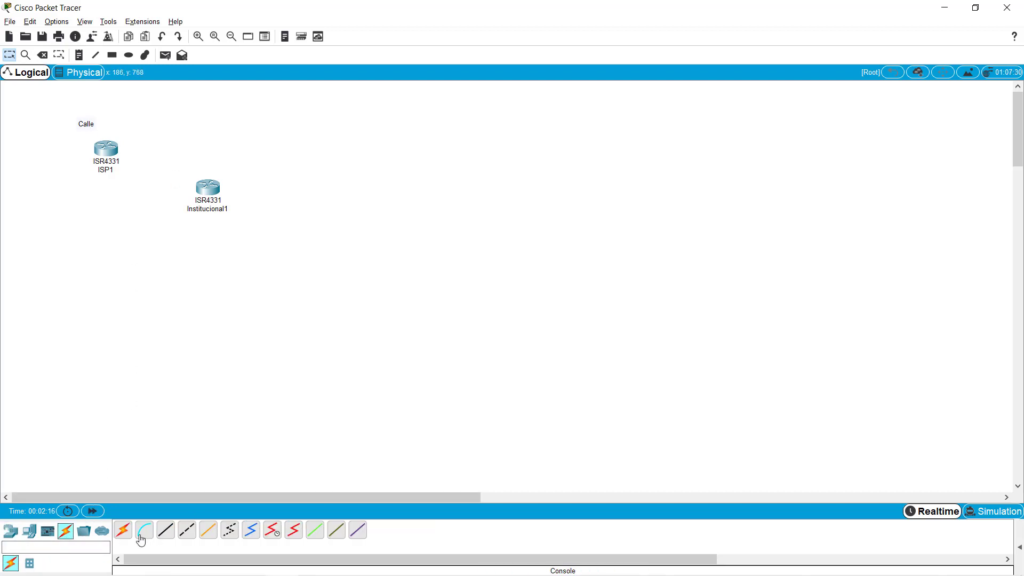
click(273, 536)
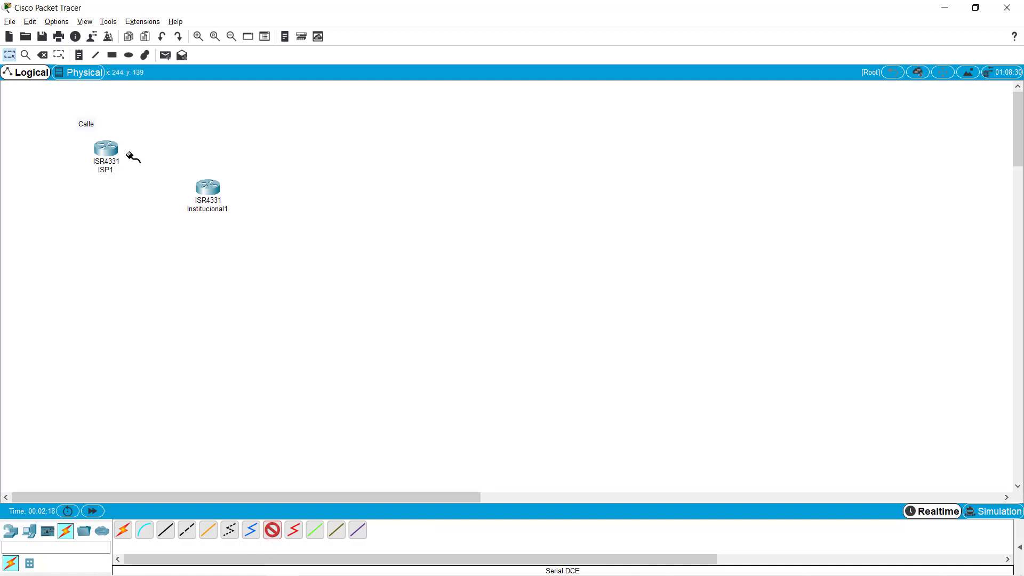
click(99, 147)
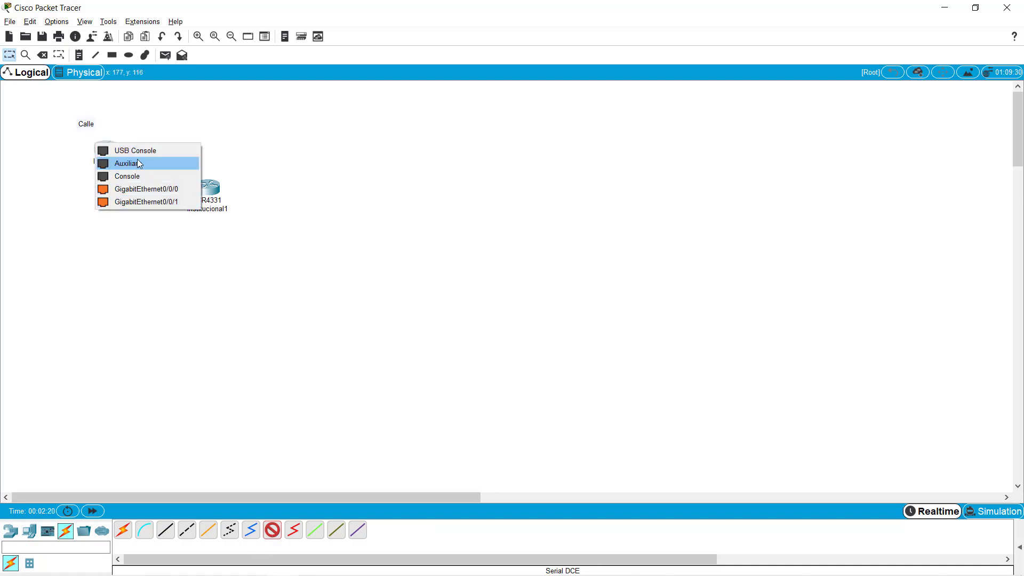
click(152, 201)
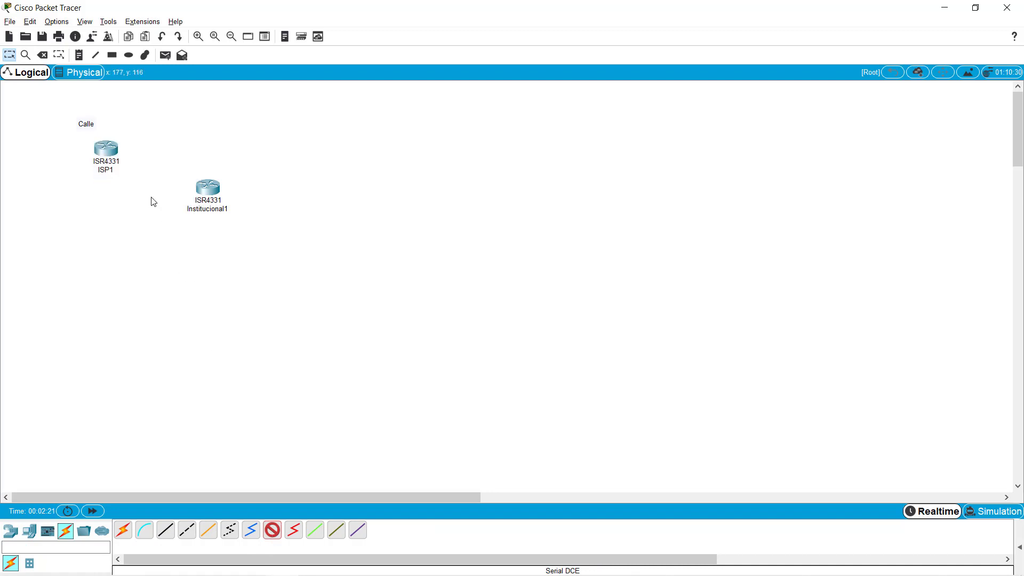
click(105, 149)
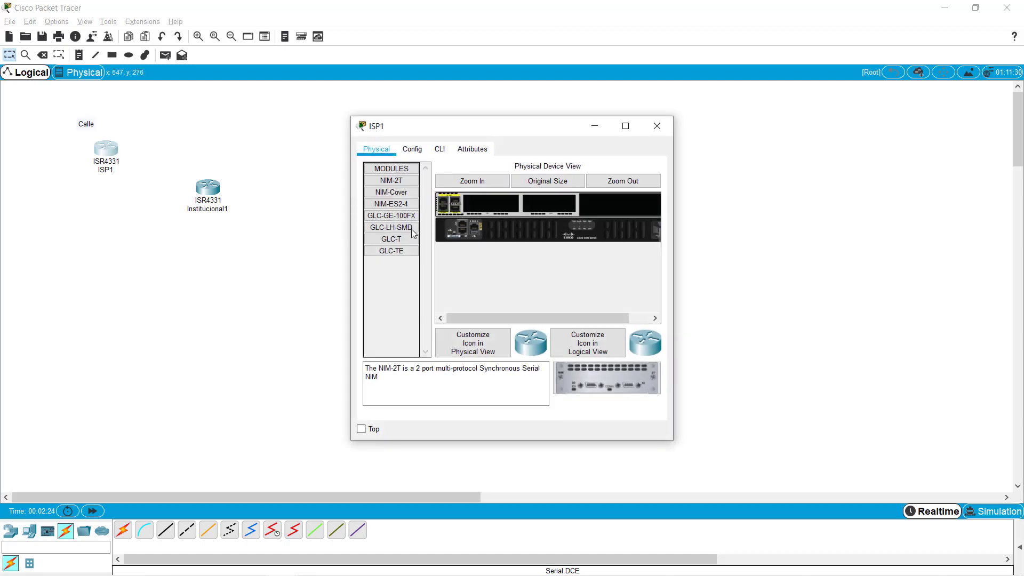
- Install a NIM-2T serial module in ISP1's first empty slot and power the router back on
click(624, 126)
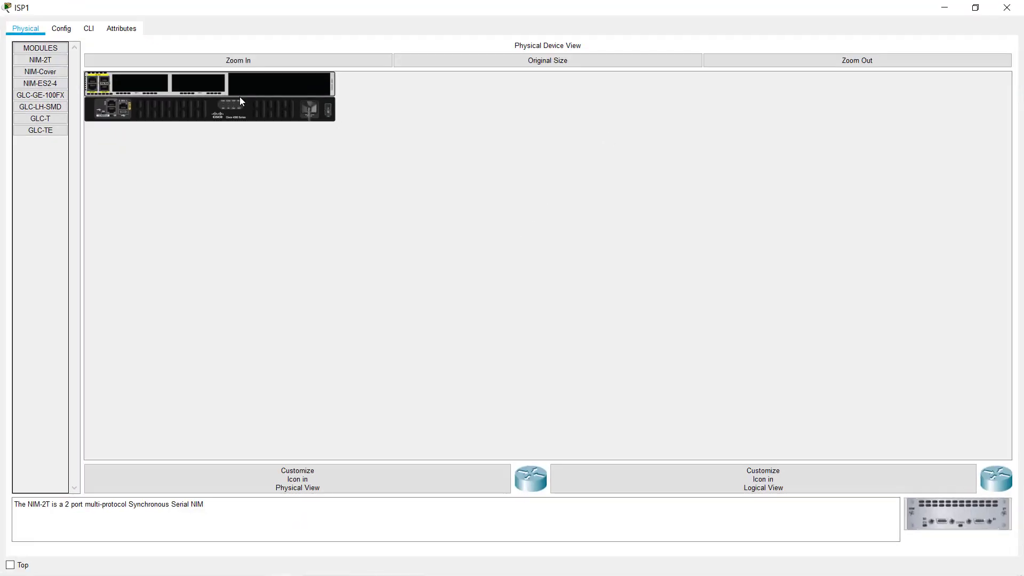
click(288, 58)
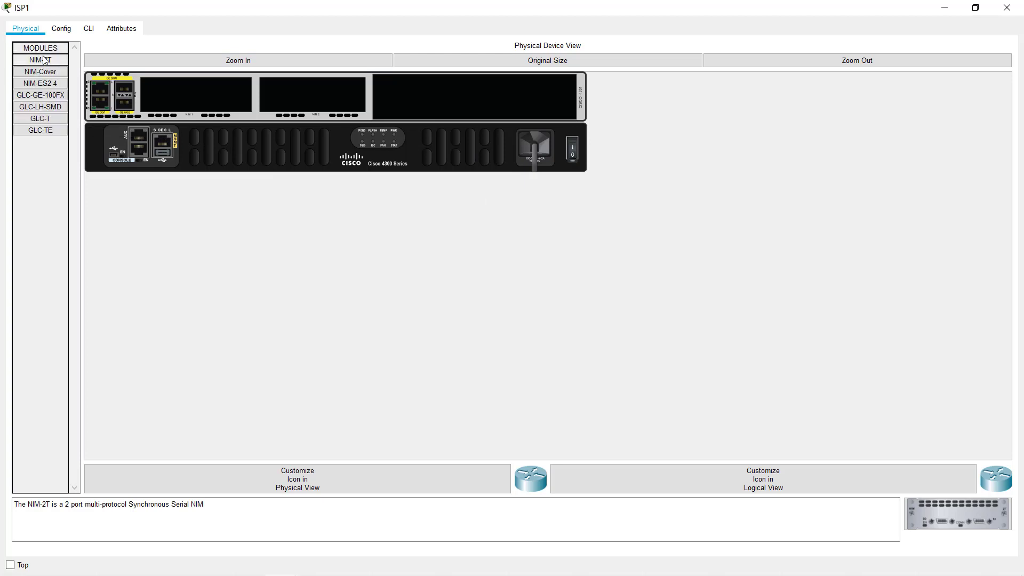
drag(41, 58, 197, 106)
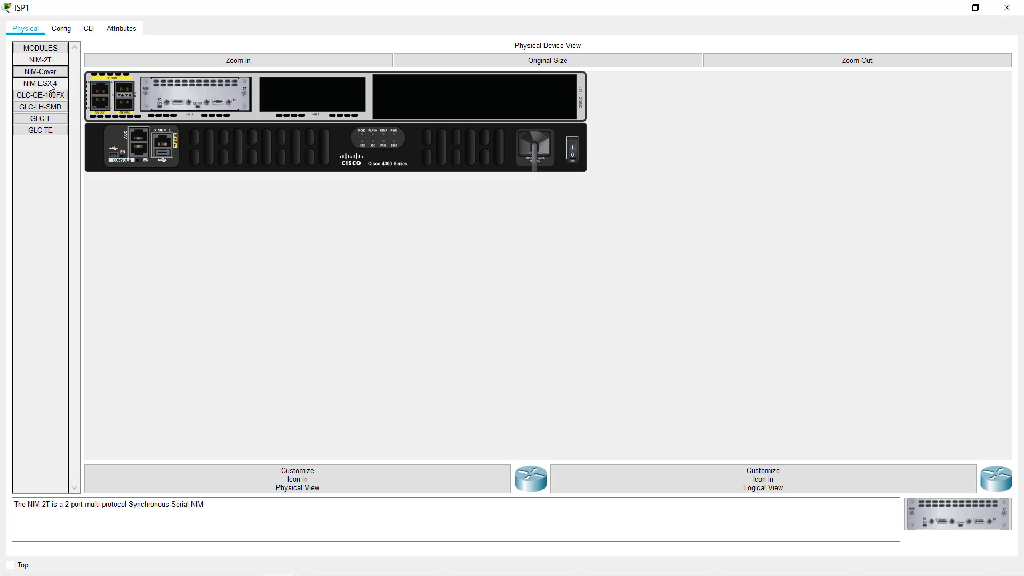
drag(50, 87, 93, 137)
click(42, 108)
click(573, 150)
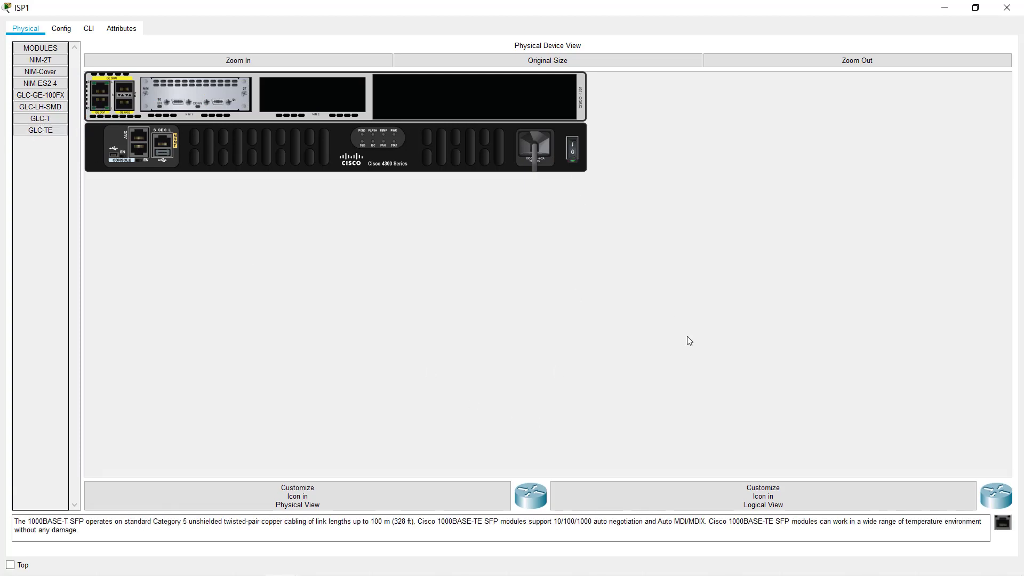
click(975, 7)
- Attach a Serial DCE cable to ISP1's Serial0/1/0, cancelling since Institucional1 lacks serial ports
click(654, 123)
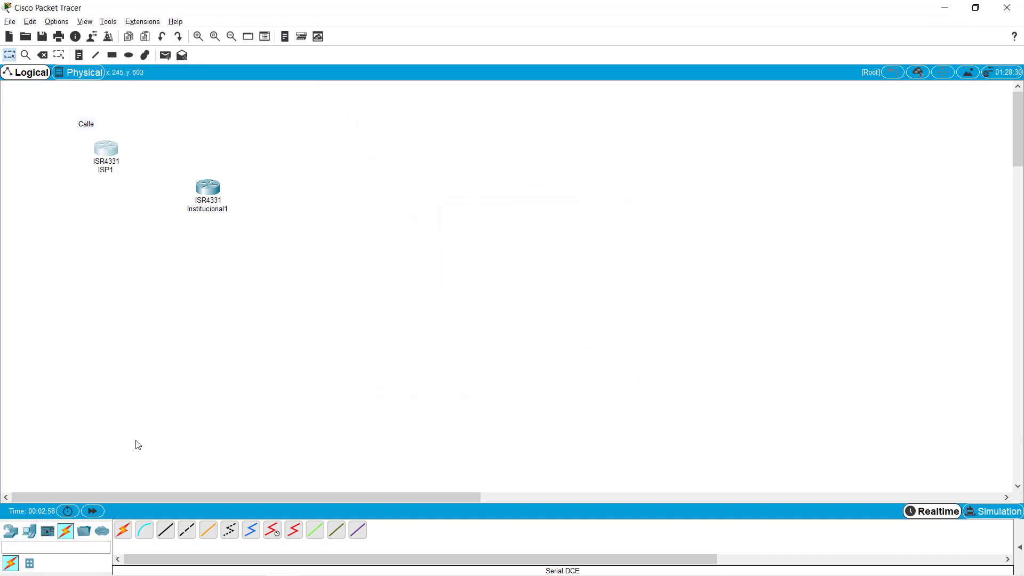
click(273, 533)
click(107, 150)
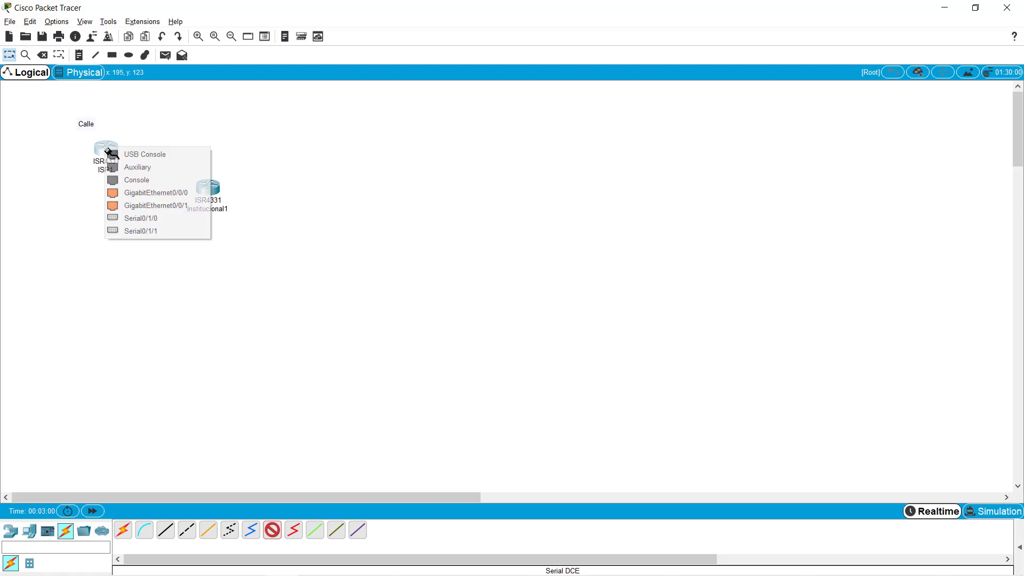
click(141, 218)
click(209, 188)
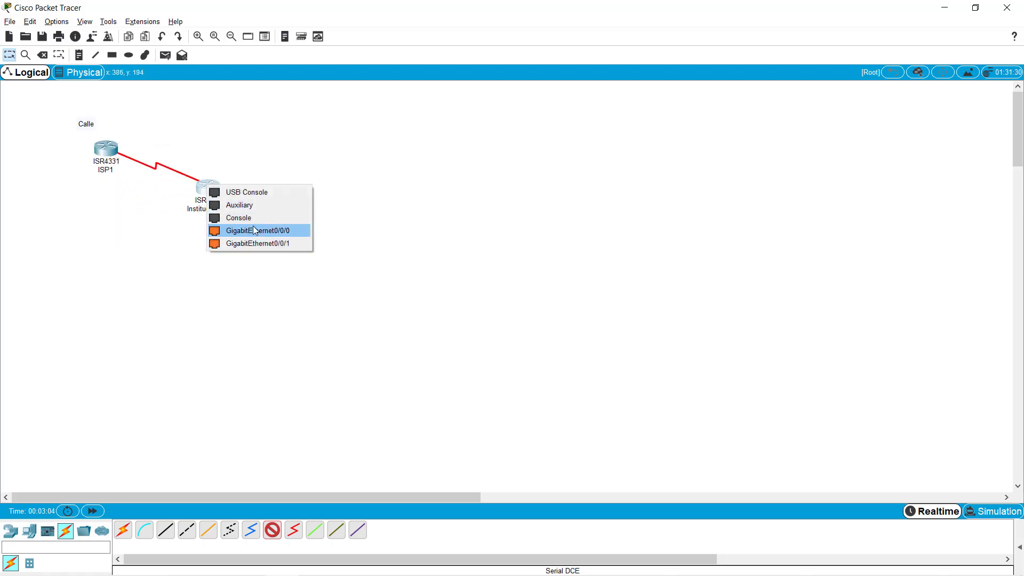
click(258, 234)
- Fit Institucional1 with a NIM-2T serial module and close its device window
click(207, 190)
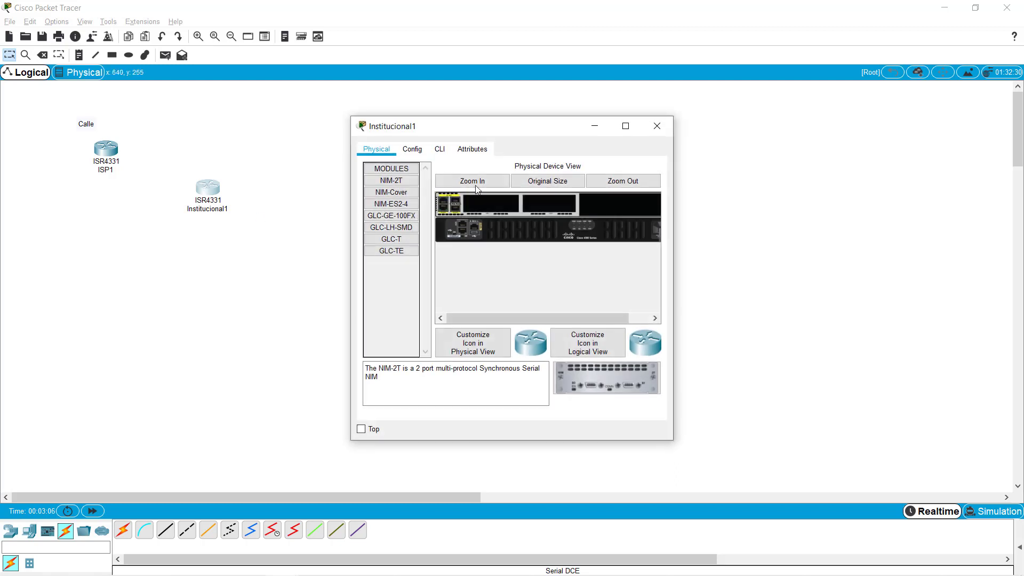
click(630, 126)
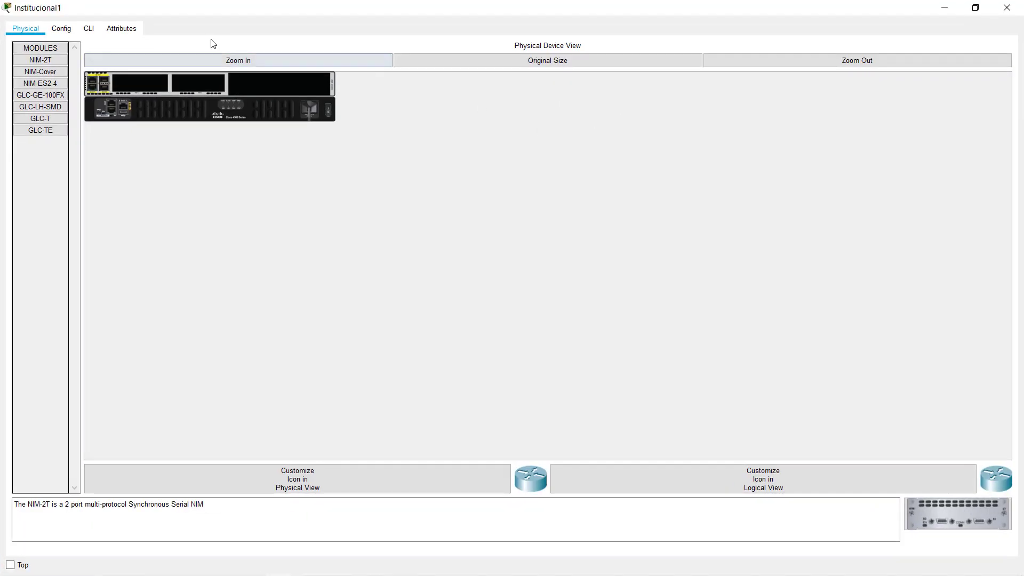
click(180, 59)
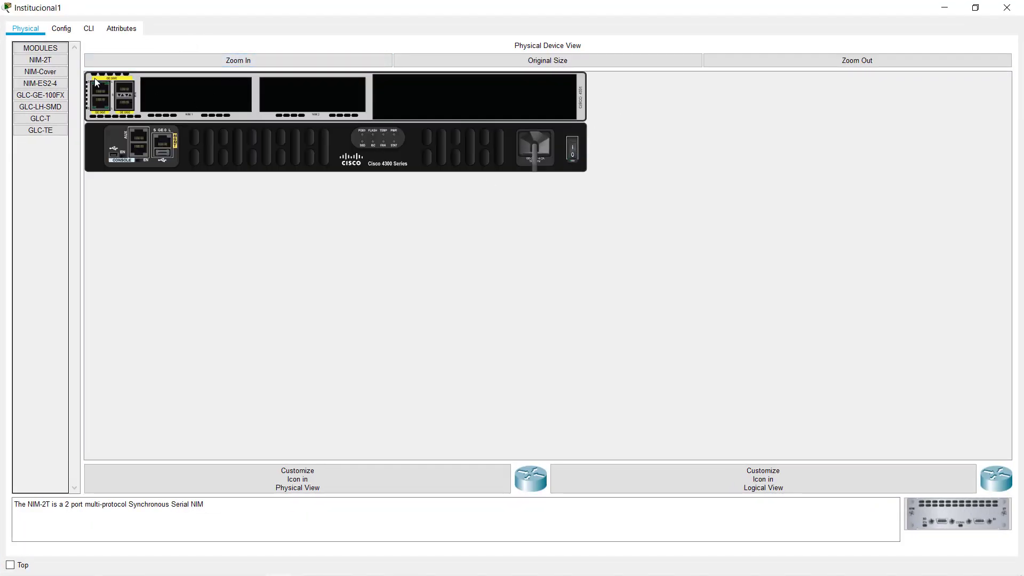
drag(42, 60, 212, 103)
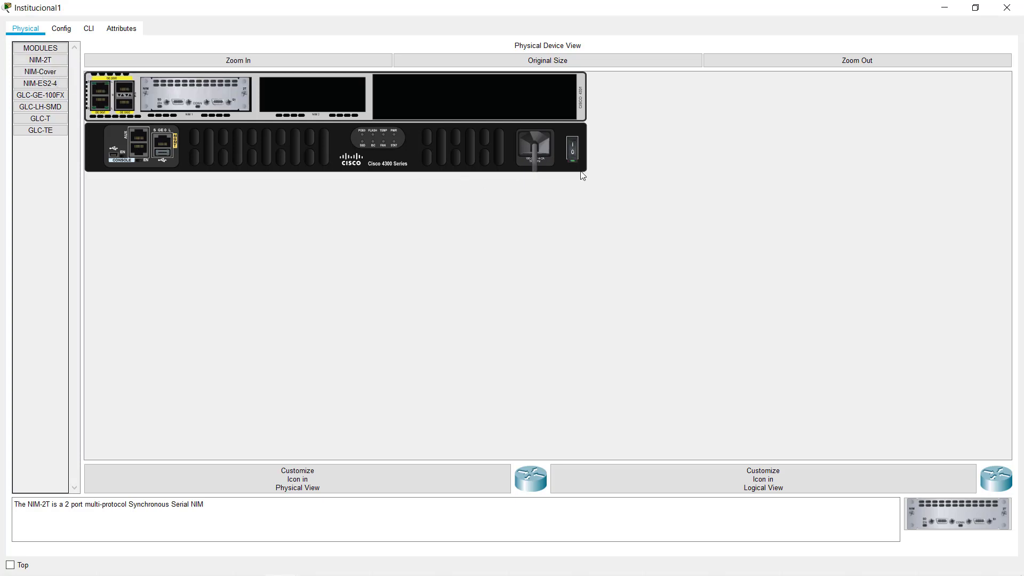
click(975, 7)
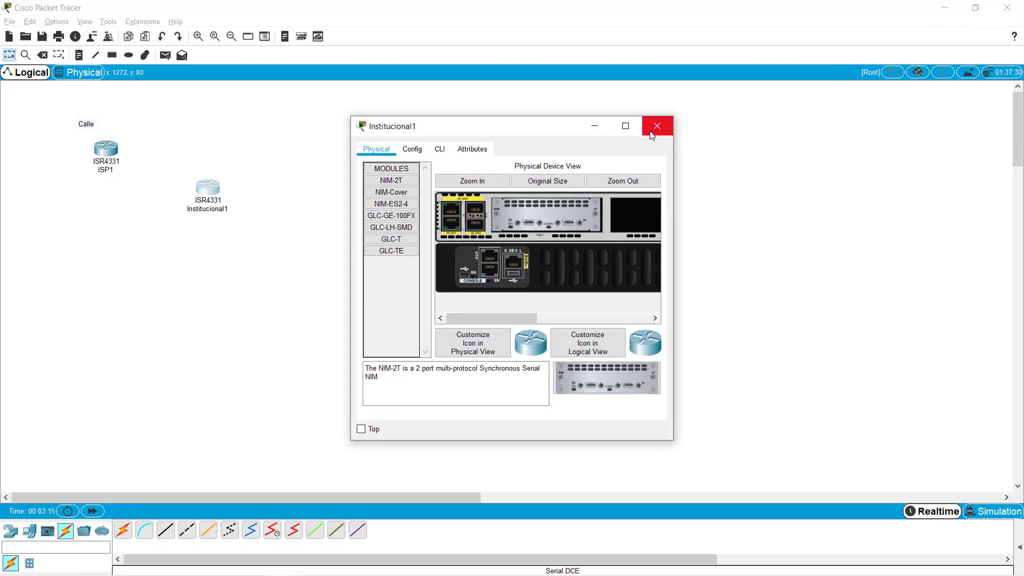
click(657, 126)
- Link ISP1 Serial0/1/0 to Institucional1 Serial0/1/0 with a serial DCE cable
click(275, 536)
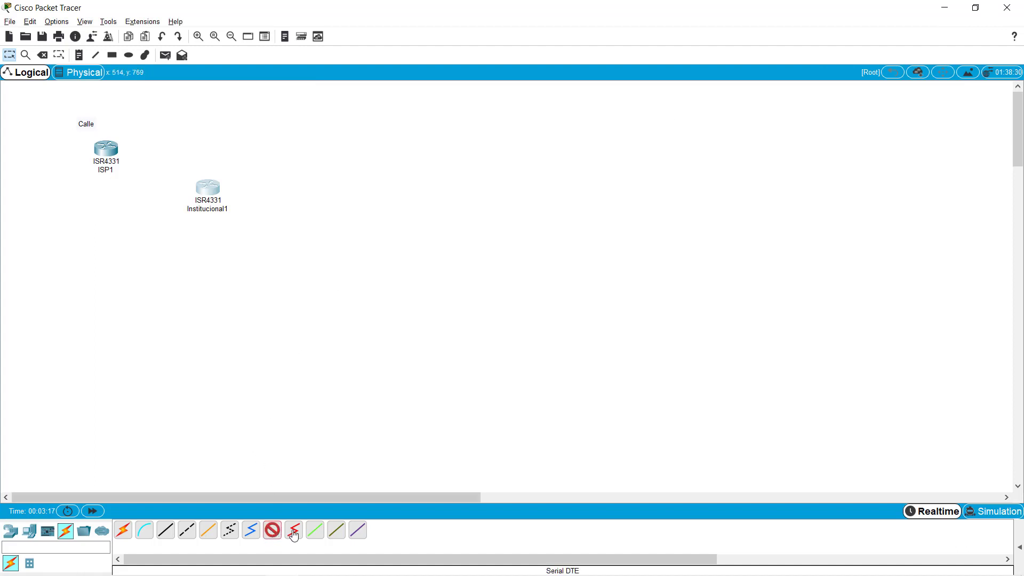
click(106, 149)
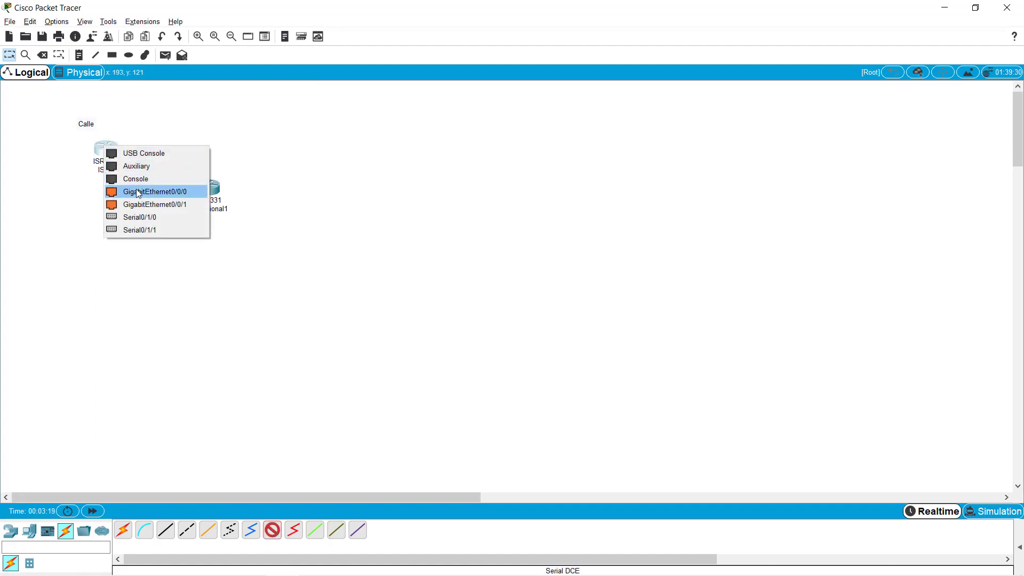
click(142, 222)
click(208, 184)
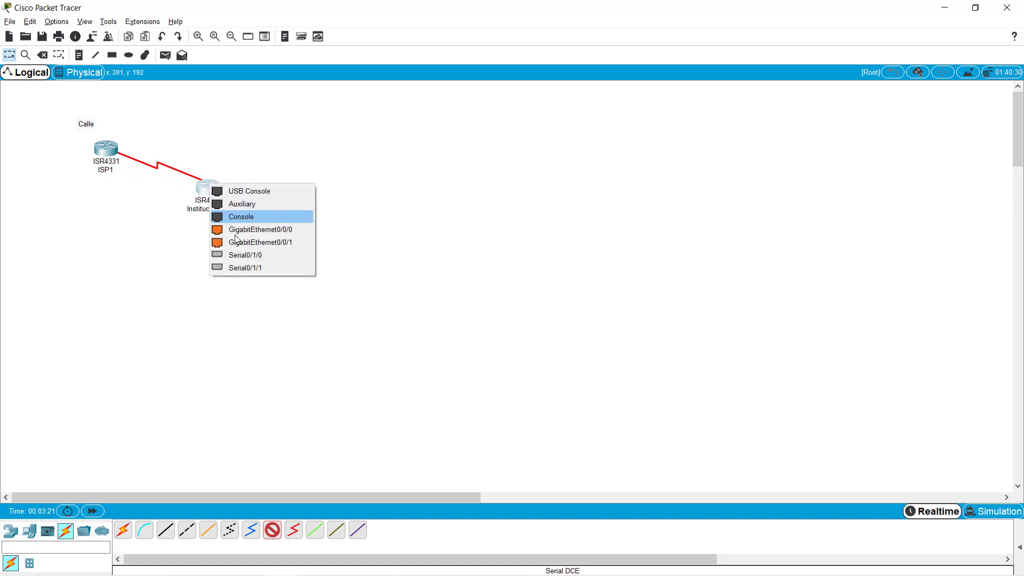
click(242, 254)
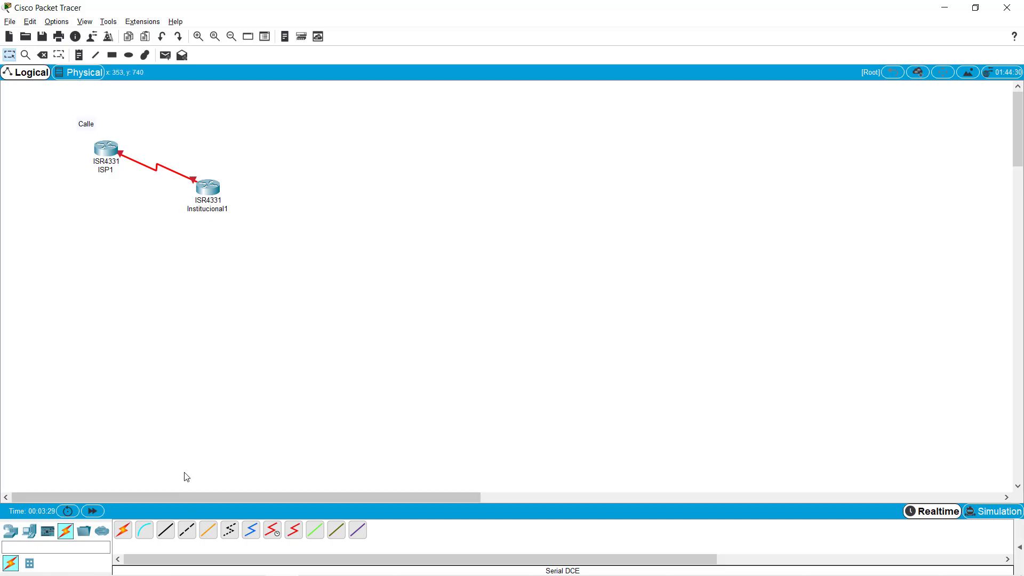
click(12, 534)
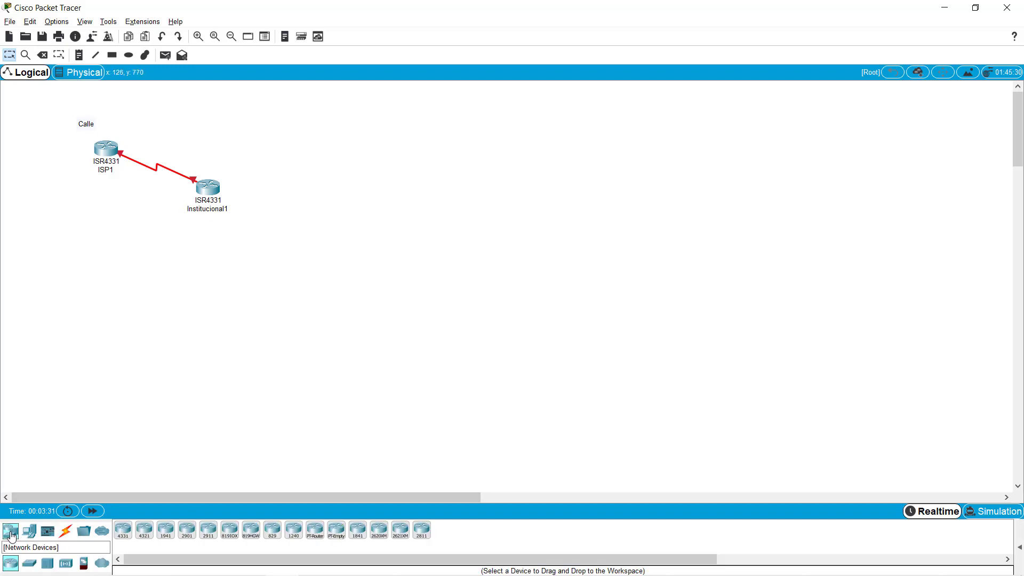
- Place two 2960-24TT switches, one below and one right of Institucional1
click(25, 531)
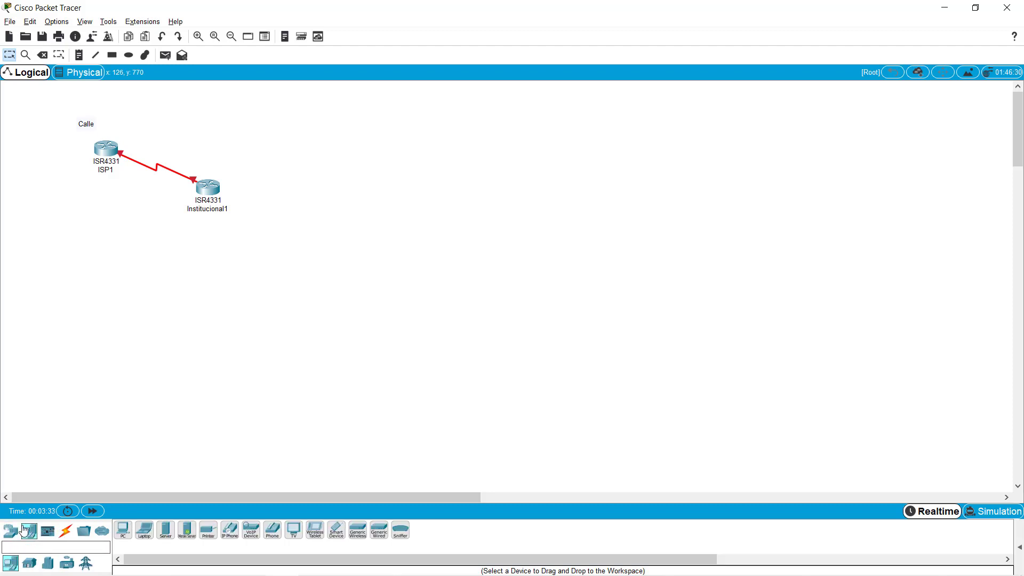
click(11, 531)
click(29, 563)
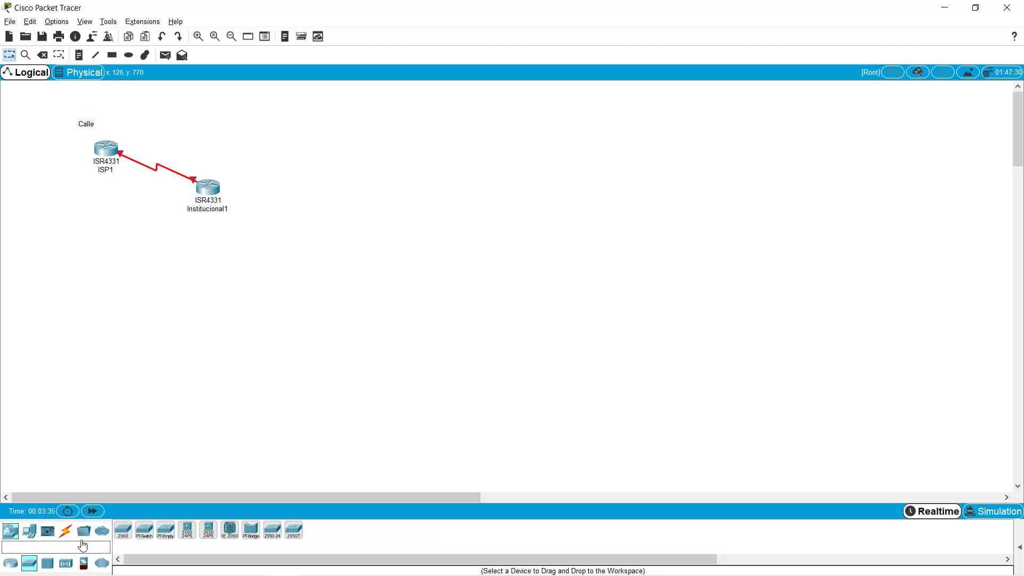
click(122, 531)
click(198, 270)
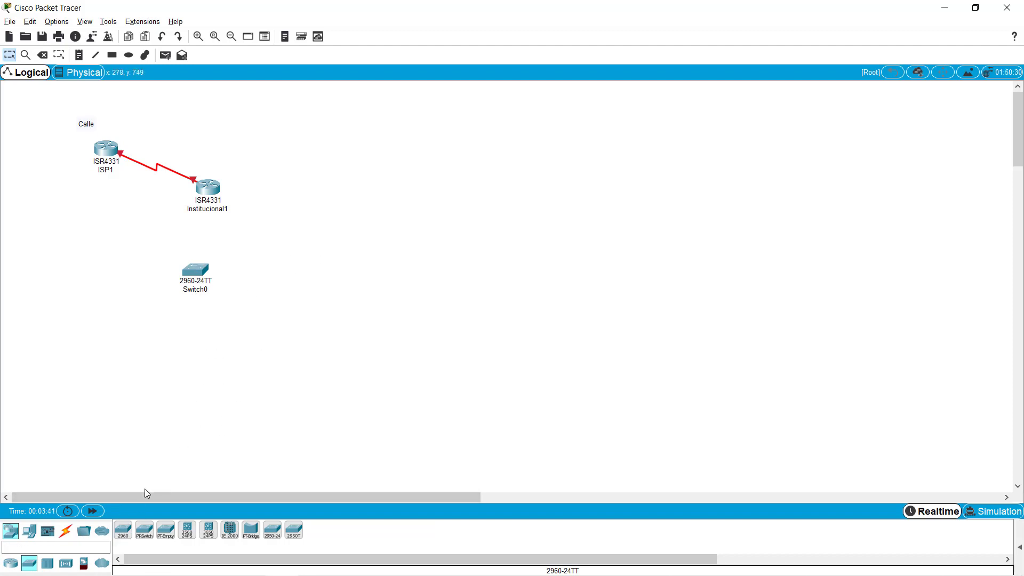
click(126, 533)
click(291, 217)
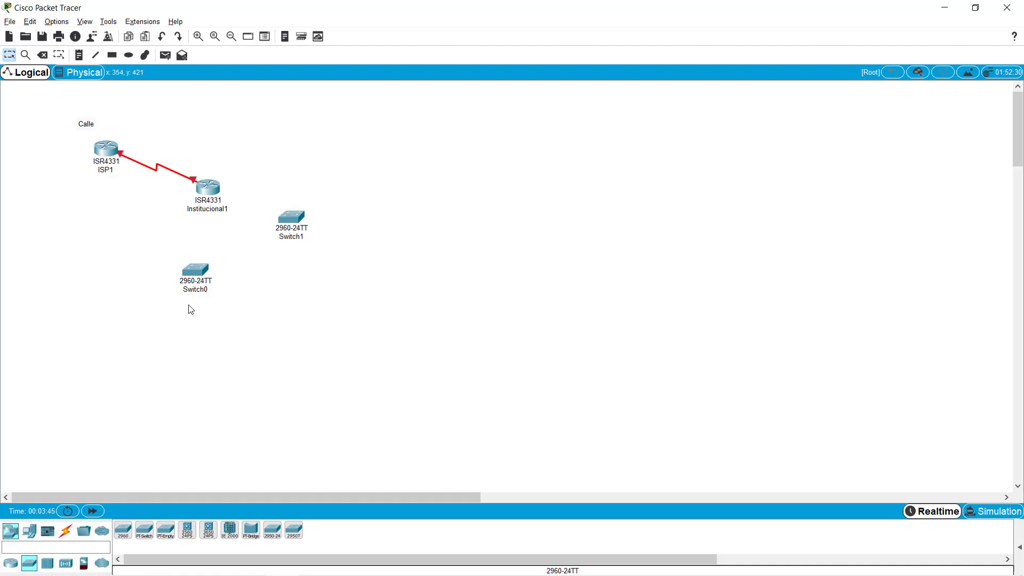
- Rename the two switches to CT1 and CT2
click(199, 291)
text(CT)
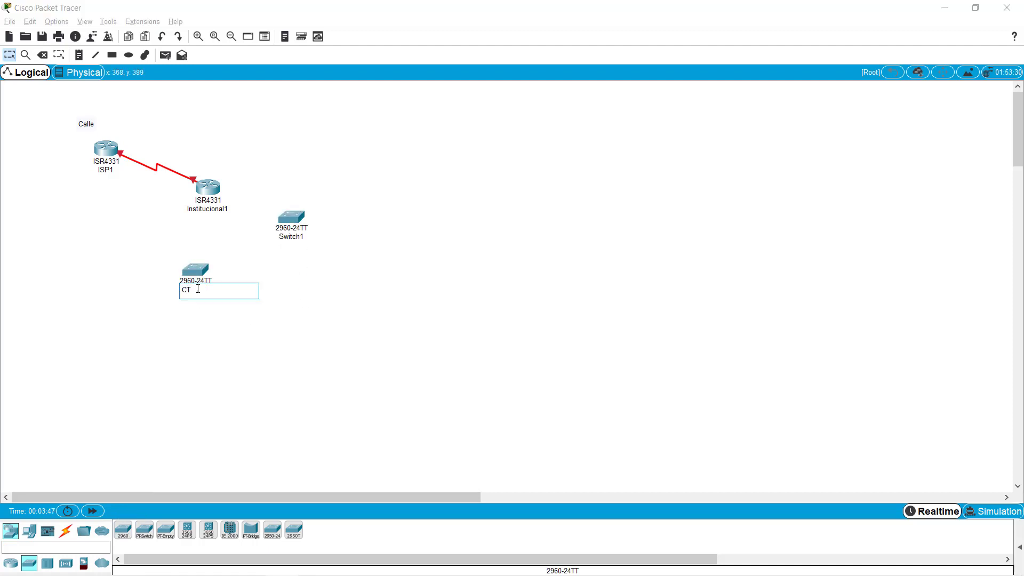
key(Return)
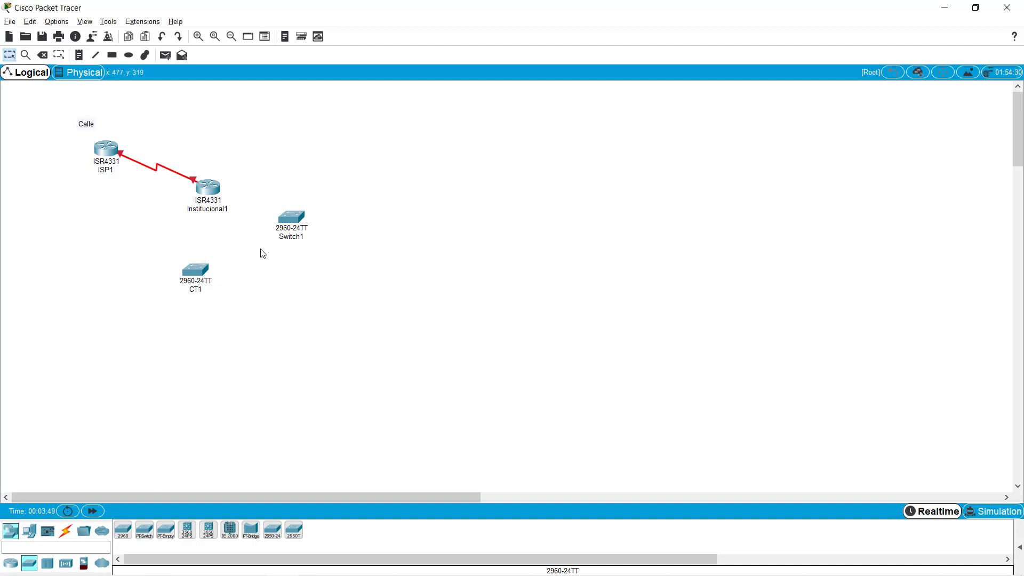
click(284, 238)
text(CT2)
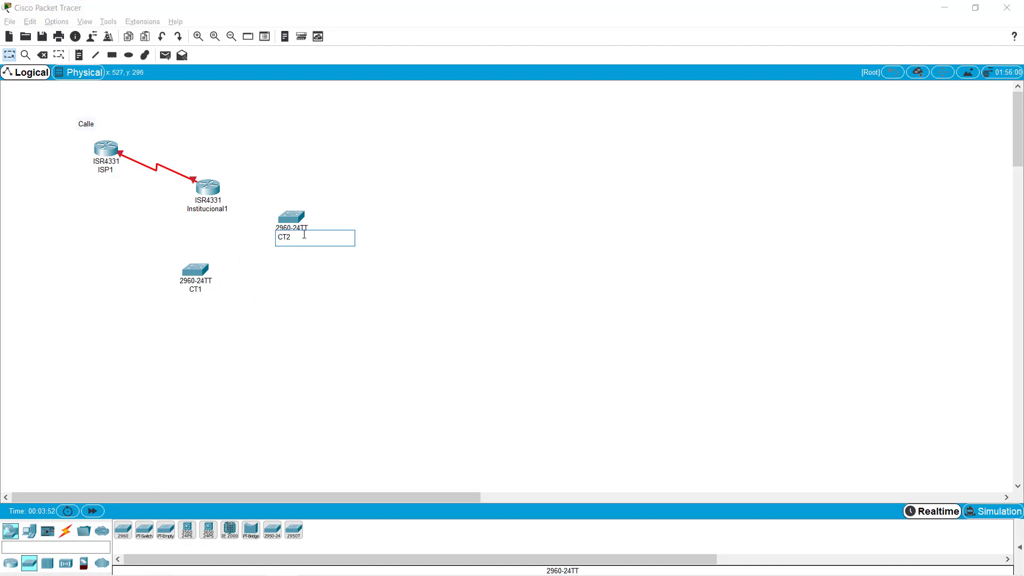
key(Return)
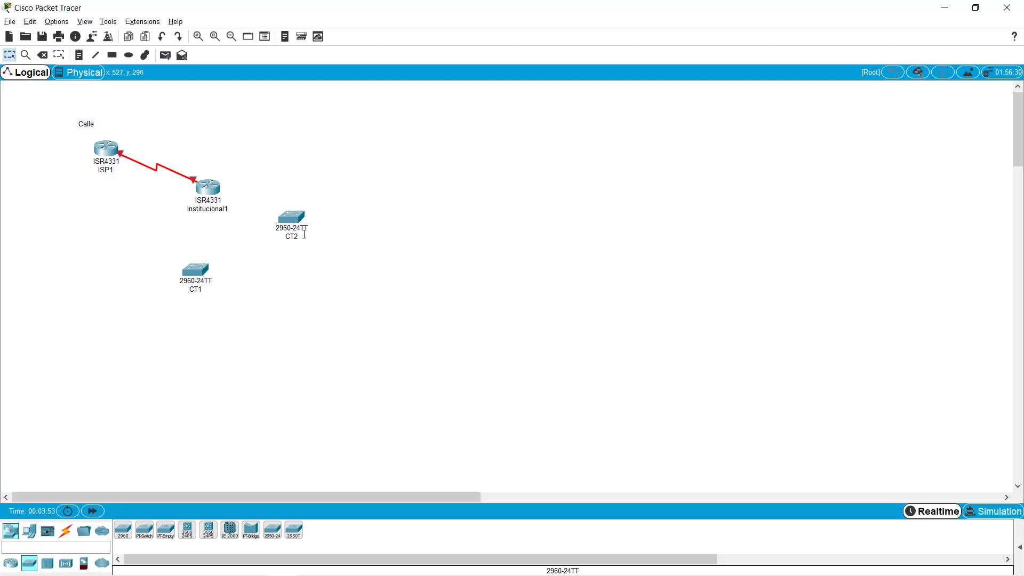
click(66, 530)
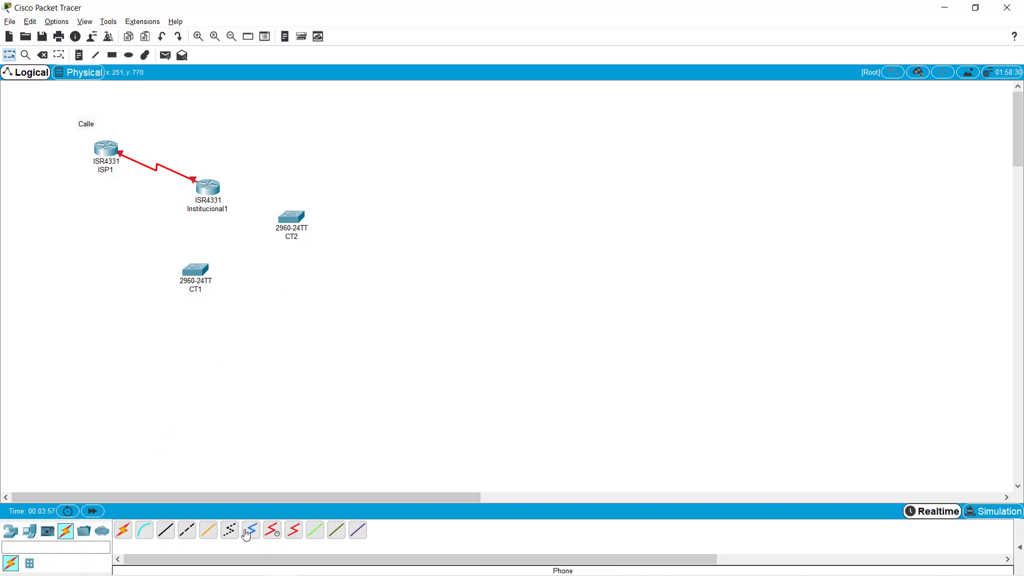
- Cable Institucional1 GigabitEthernet0/0/0 to CT1 GigabitEthernet0/1 with copper straight-through
click(169, 531)
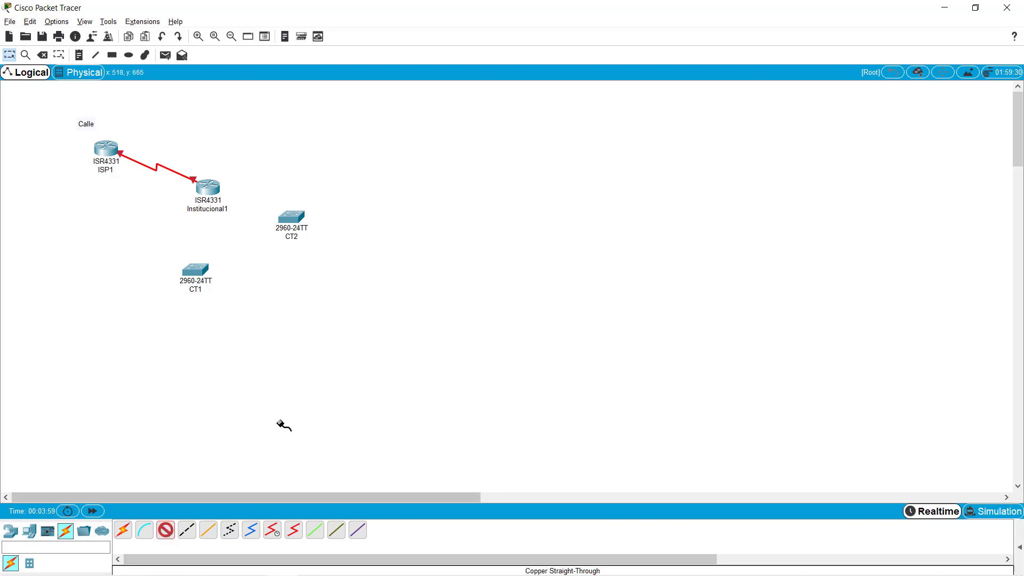
click(212, 192)
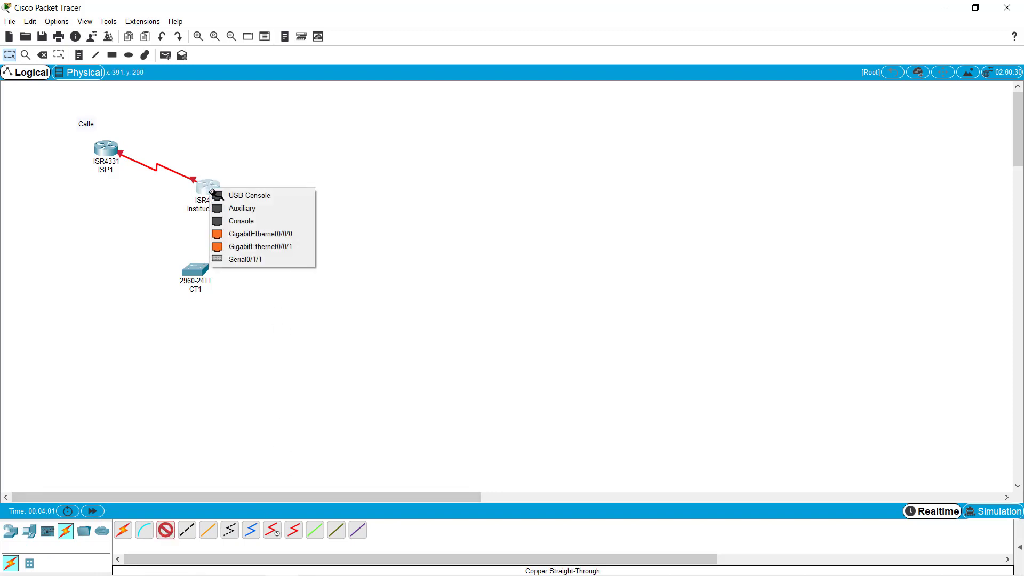
click(256, 234)
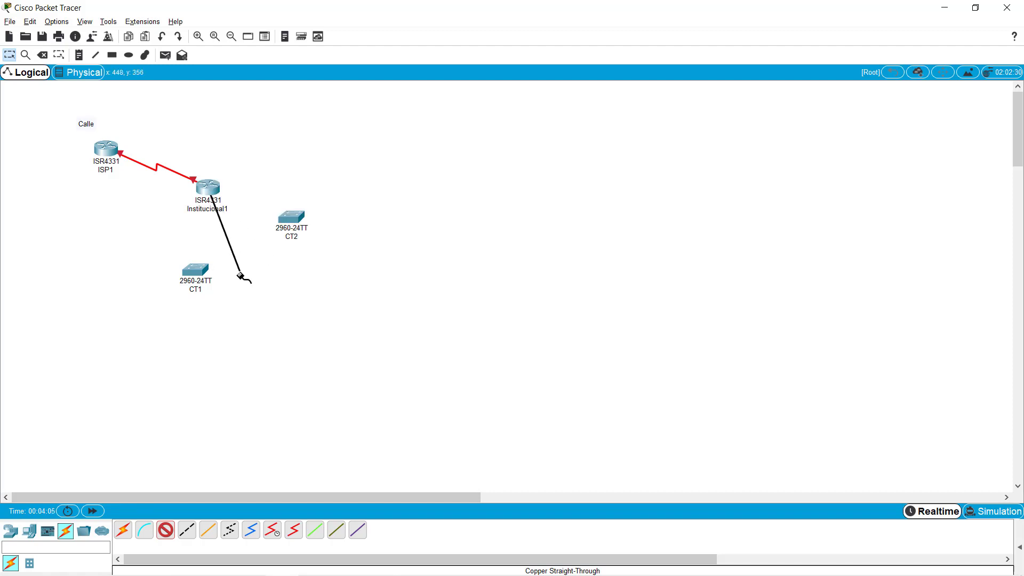
click(194, 269)
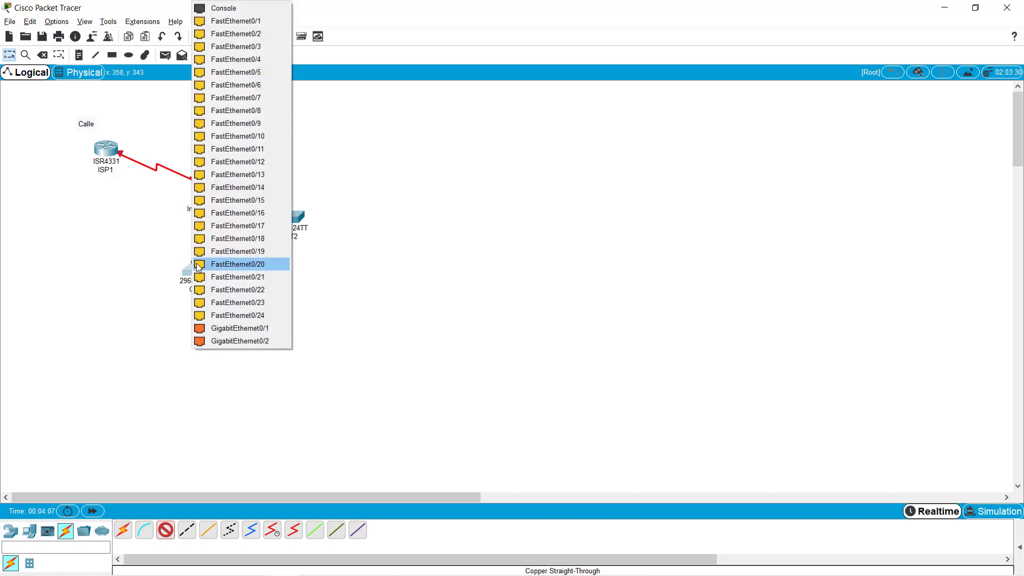
click(240, 329)
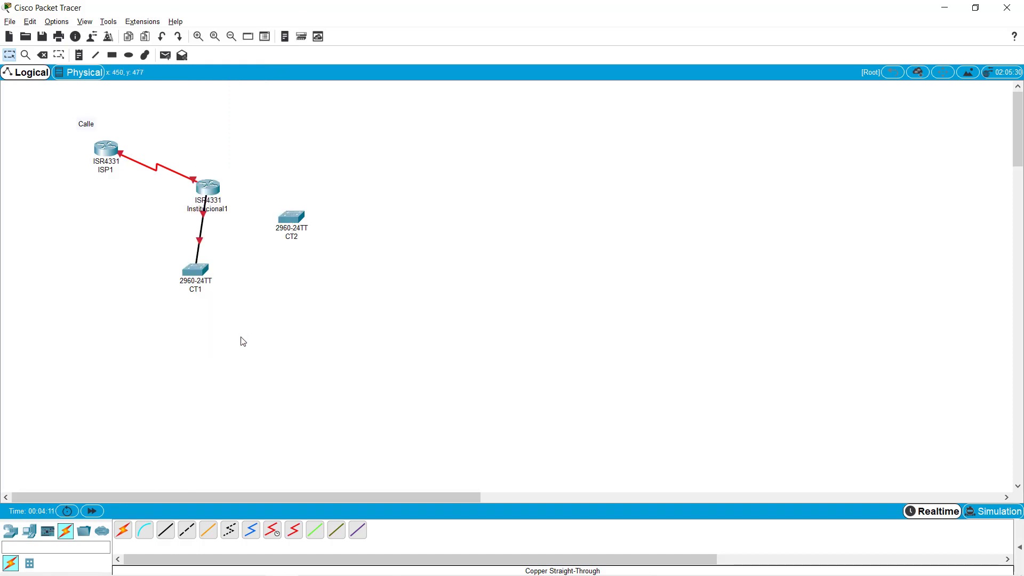
- After dismissing the Serial0/1/1 port error, cable Institucional1 to a GigabitEthernet port on CT2
click(165, 530)
click(208, 186)
click(256, 243)
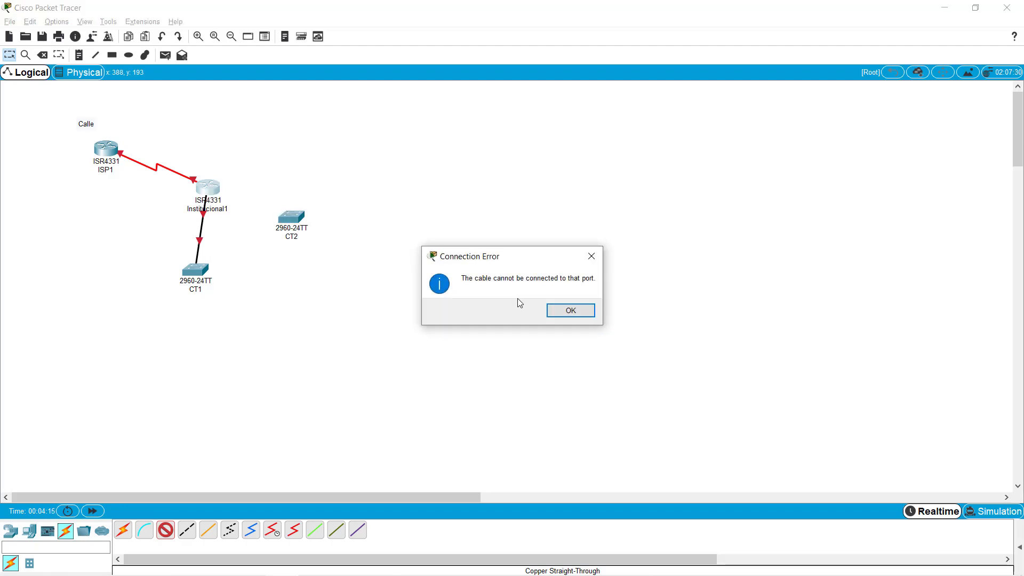
key(Return)
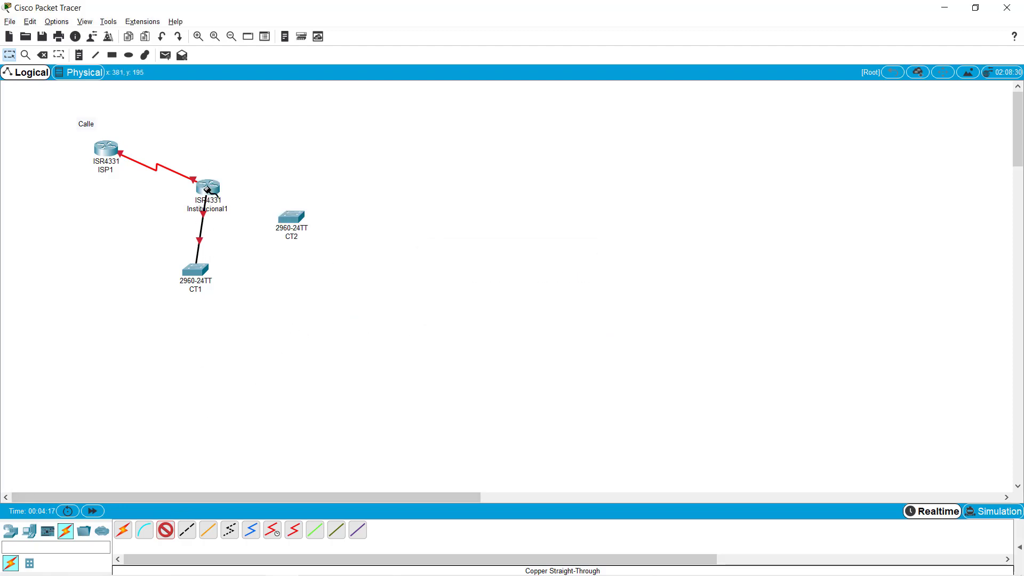
click(207, 188)
click(251, 232)
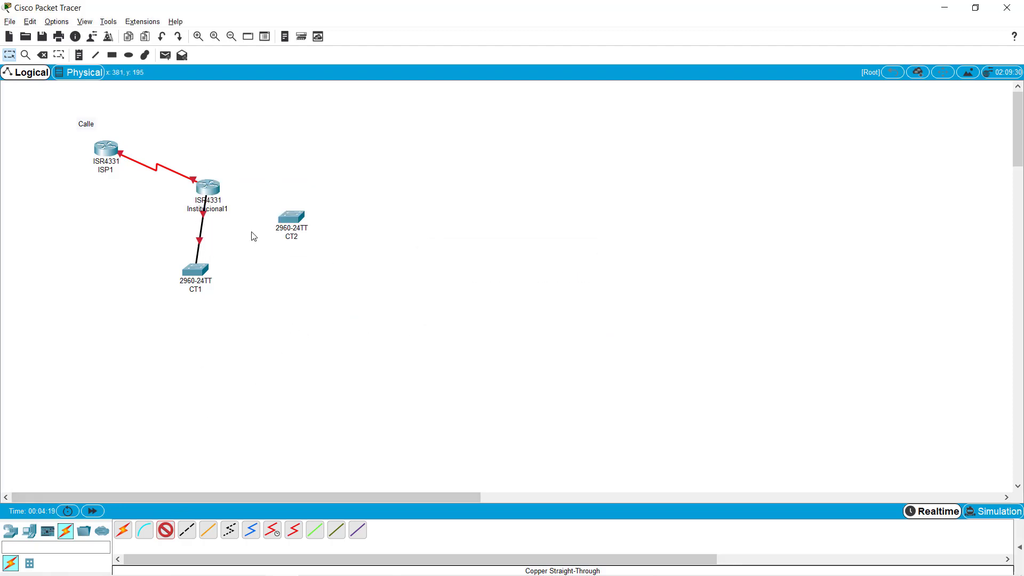
click(292, 223)
click(303, 544)
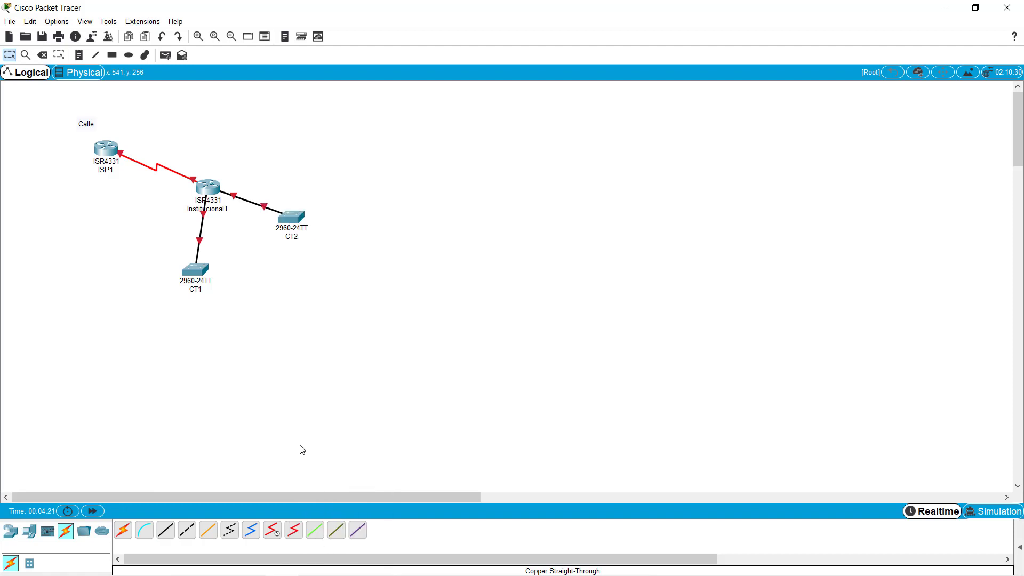
click(30, 530)
- Place four PCs: PC0 and PC1 below CT1, PC2 and PC3 beside CT2
click(125, 531)
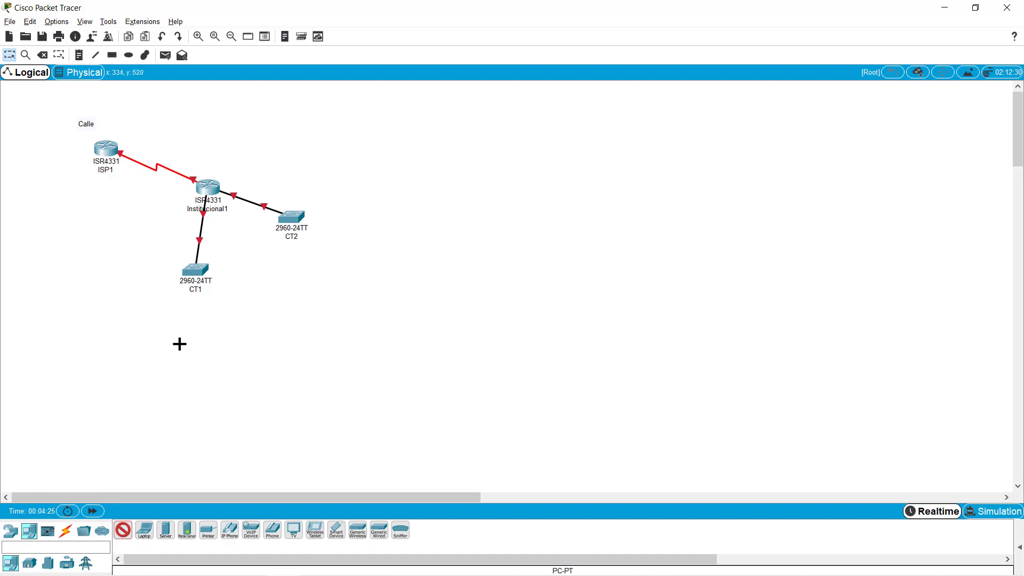
click(166, 339)
click(126, 531)
click(227, 340)
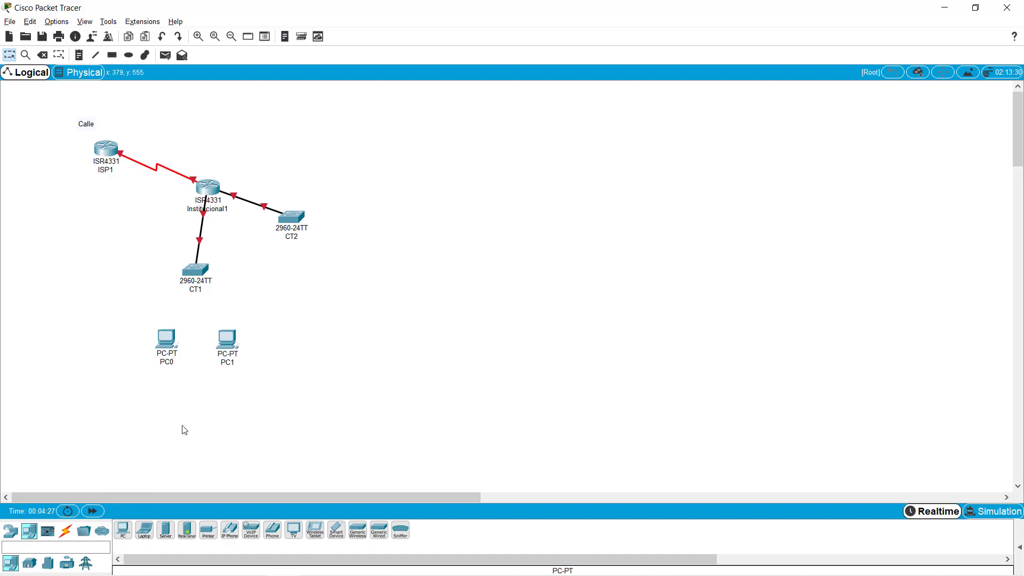
click(130, 530)
click(317, 273)
click(122, 534)
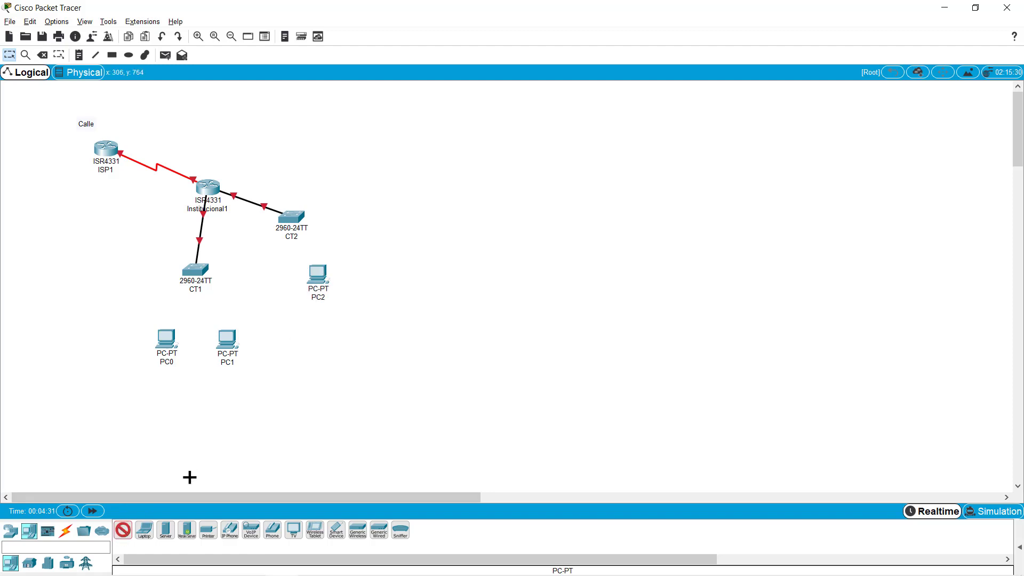
click(359, 232)
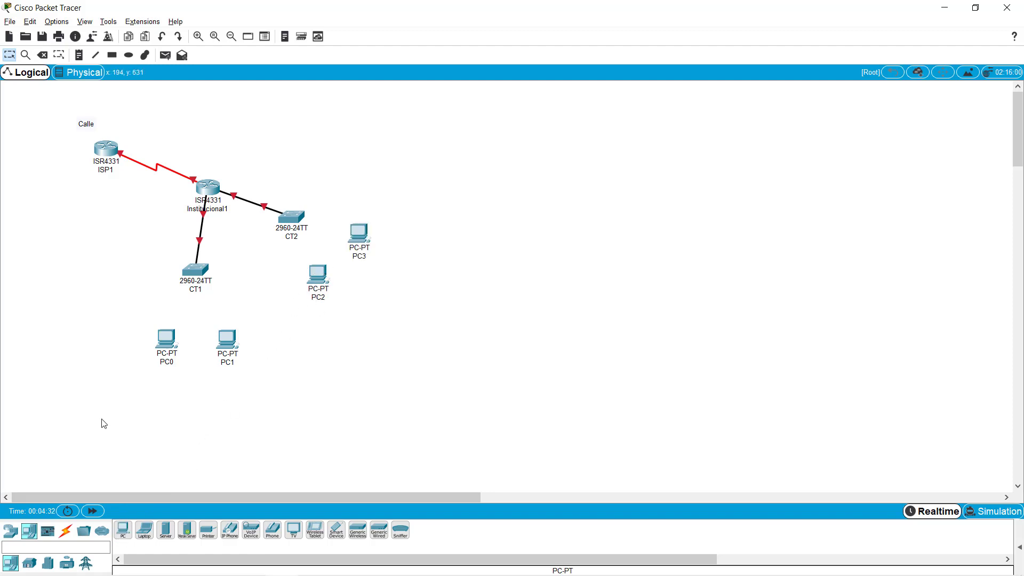
- Start a copper straight-through cable from CT1 FastEthernet0/1 toward PC0
click(65, 530)
click(160, 531)
click(198, 275)
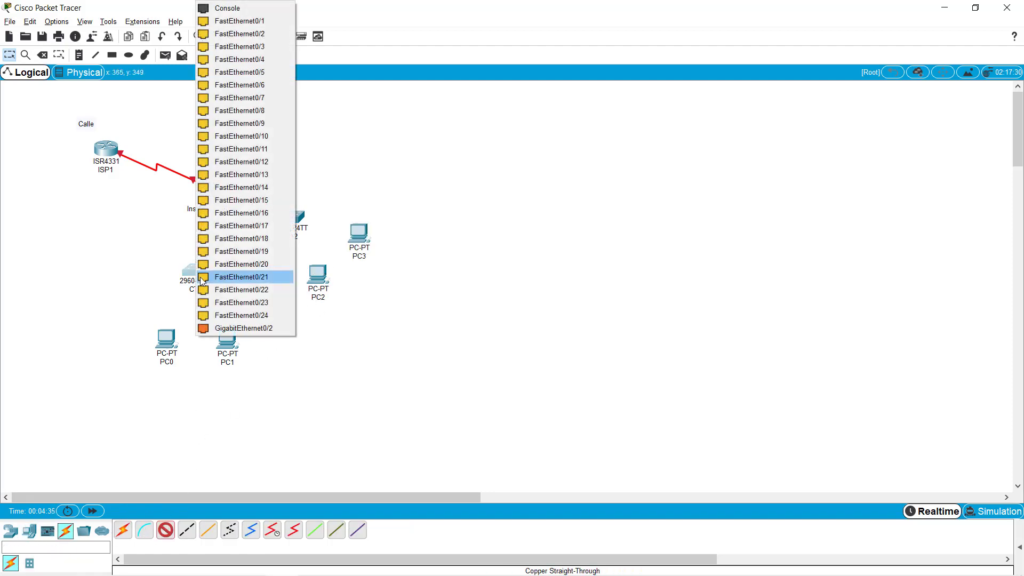
click(243, 24)
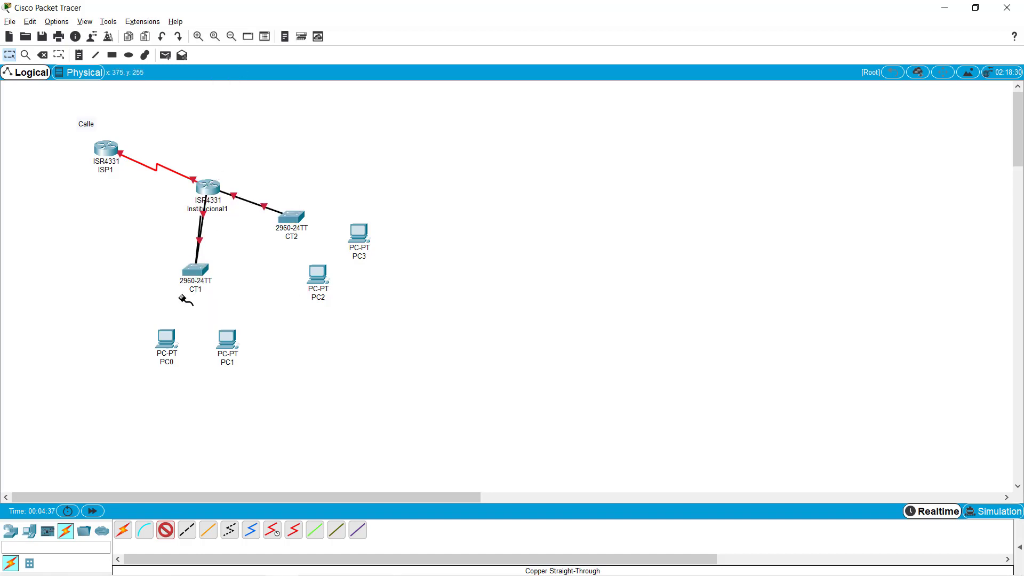